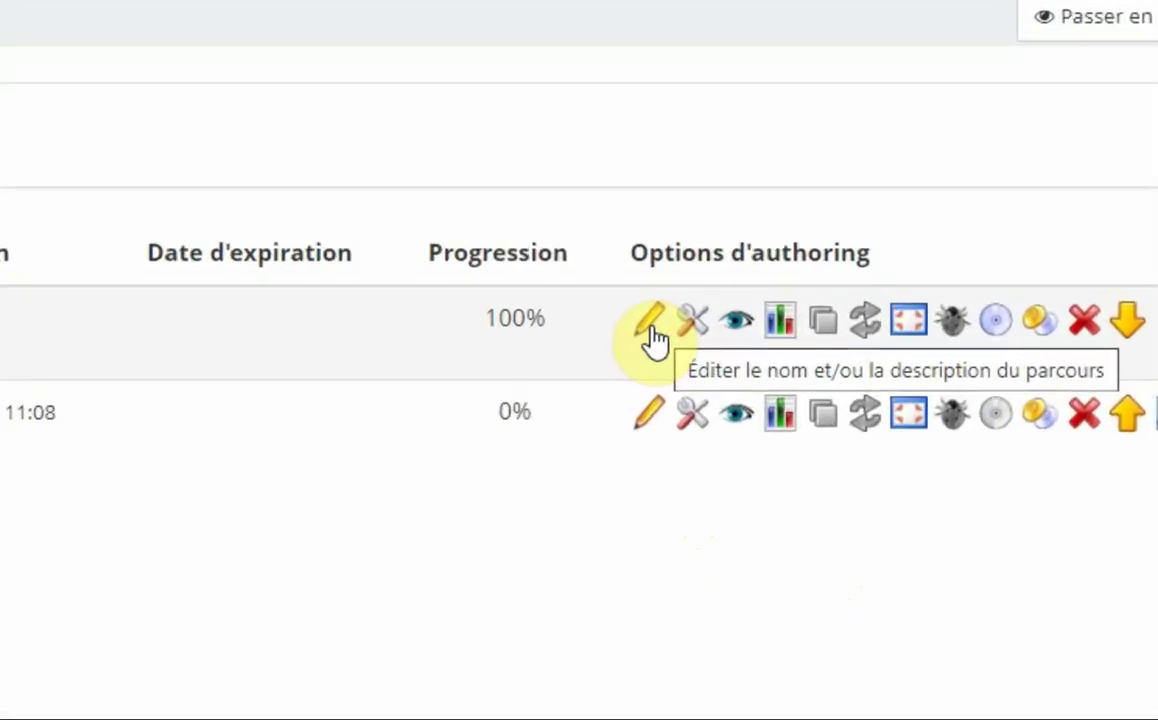
# Step: Open the first learning path for editing and add an Active document from the Studio tools
pyautogui.click(650, 328)
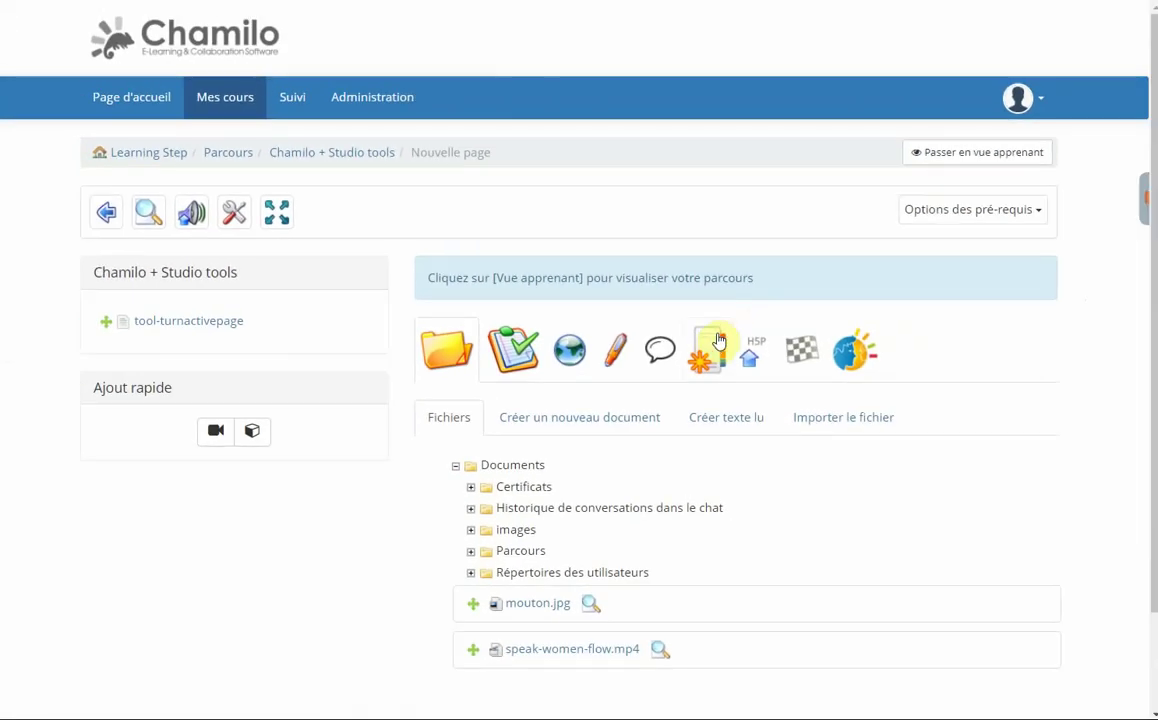
pyautogui.scroll(-1, 679, 392)
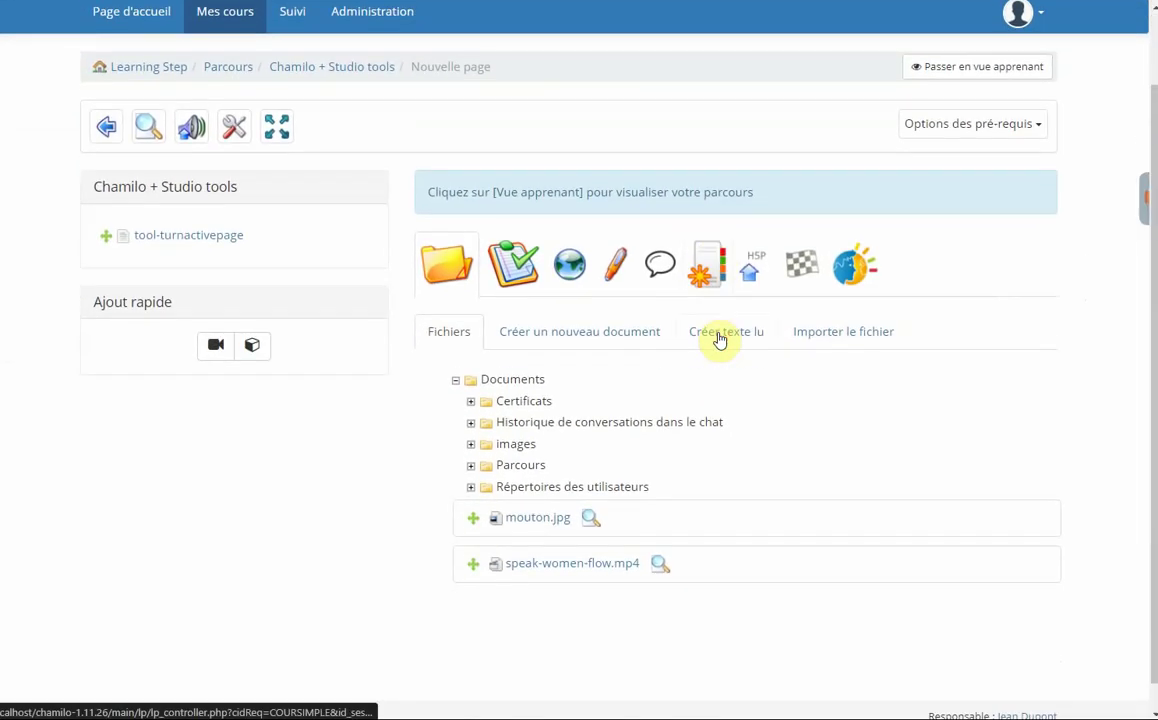
pyautogui.click(857, 274)
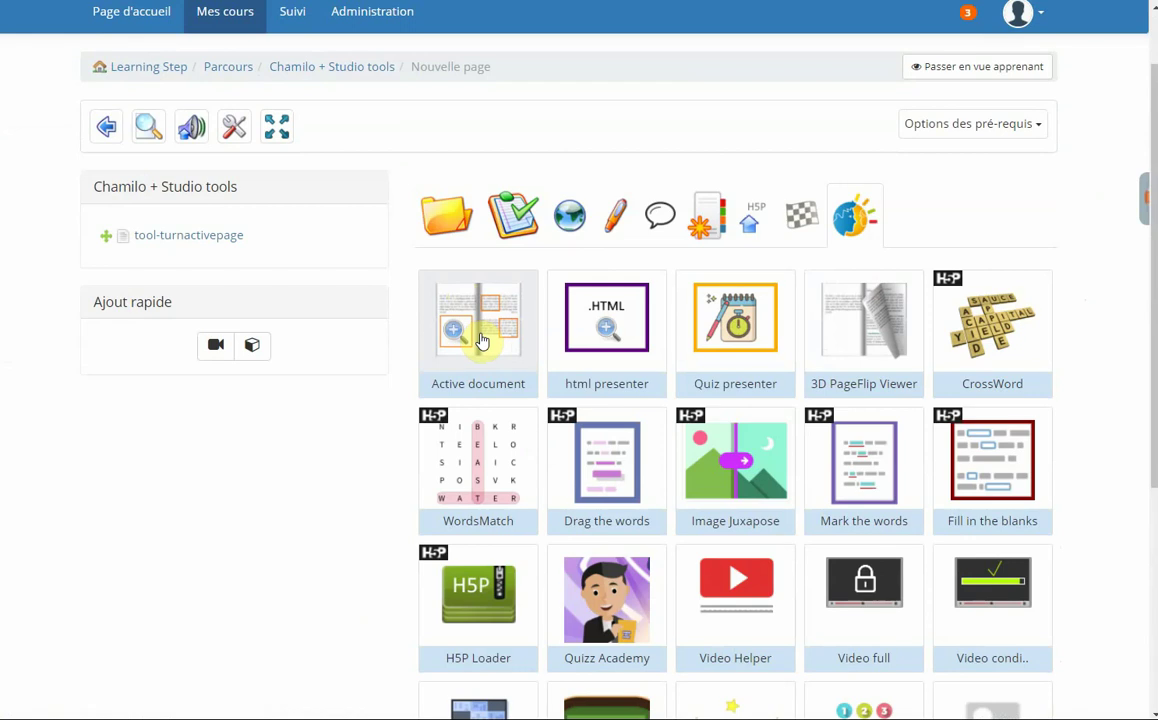
pyautogui.click(478, 340)
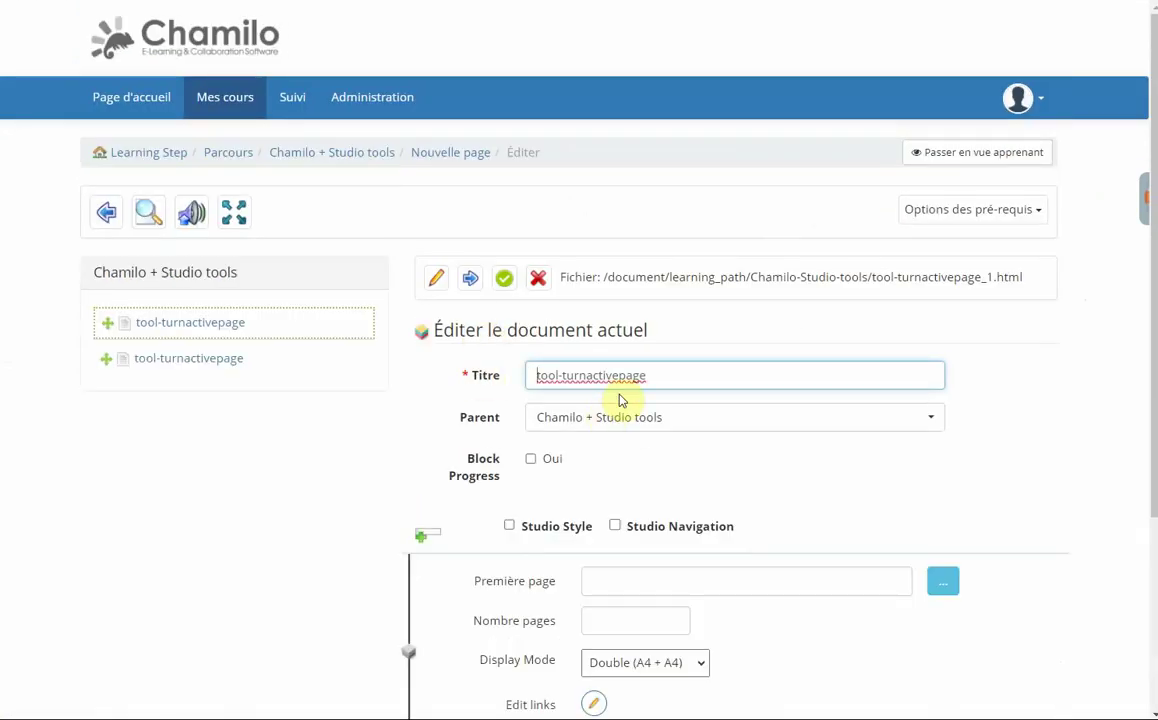
# Step: Rename the new active document as "PDF dynamique"
pyautogui.scroll(-1, 680, 375)
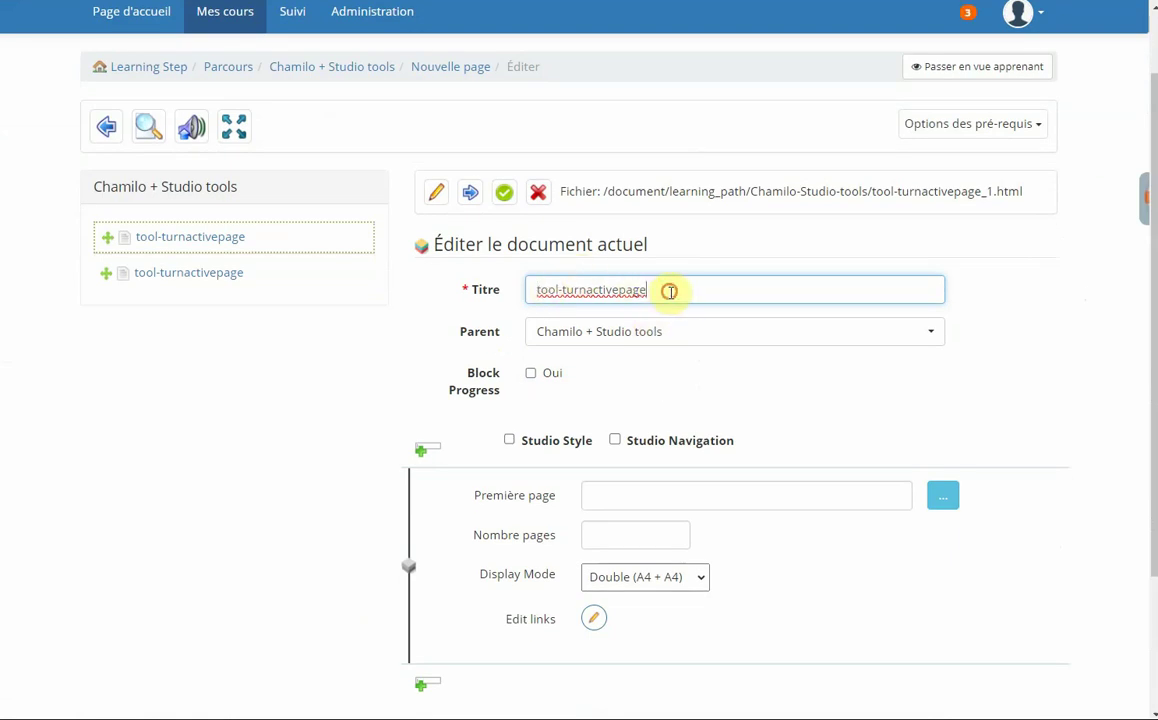
pyautogui.moveTo(667, 290); pyautogui.dragTo(509, 292)
pyautogui.press('BackSpace')
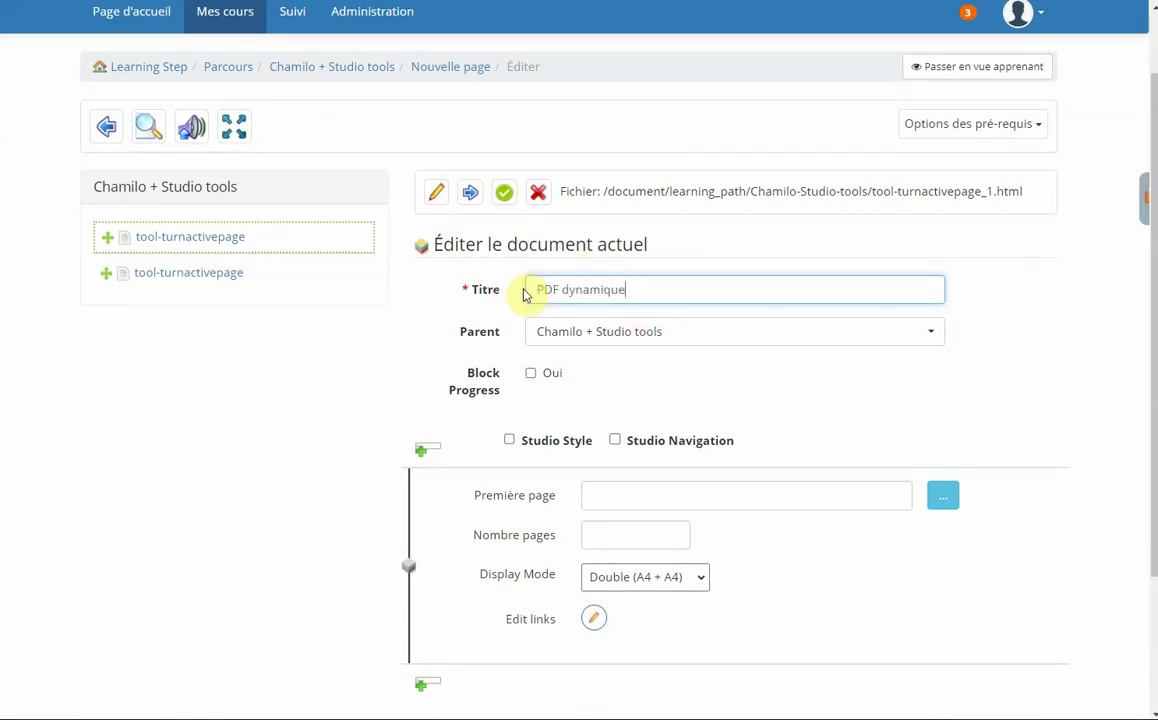
pyautogui.write('PDF dynamique')
# Step: Choose 01.jpg from the pdfimg folder as the first page and set the number of pages to 1
pyautogui.scroll(-1, 500, 400)
pyautogui.moveTo(470, 410); pyautogui.dragTo(587, 421)
pyautogui.click(627, 413)
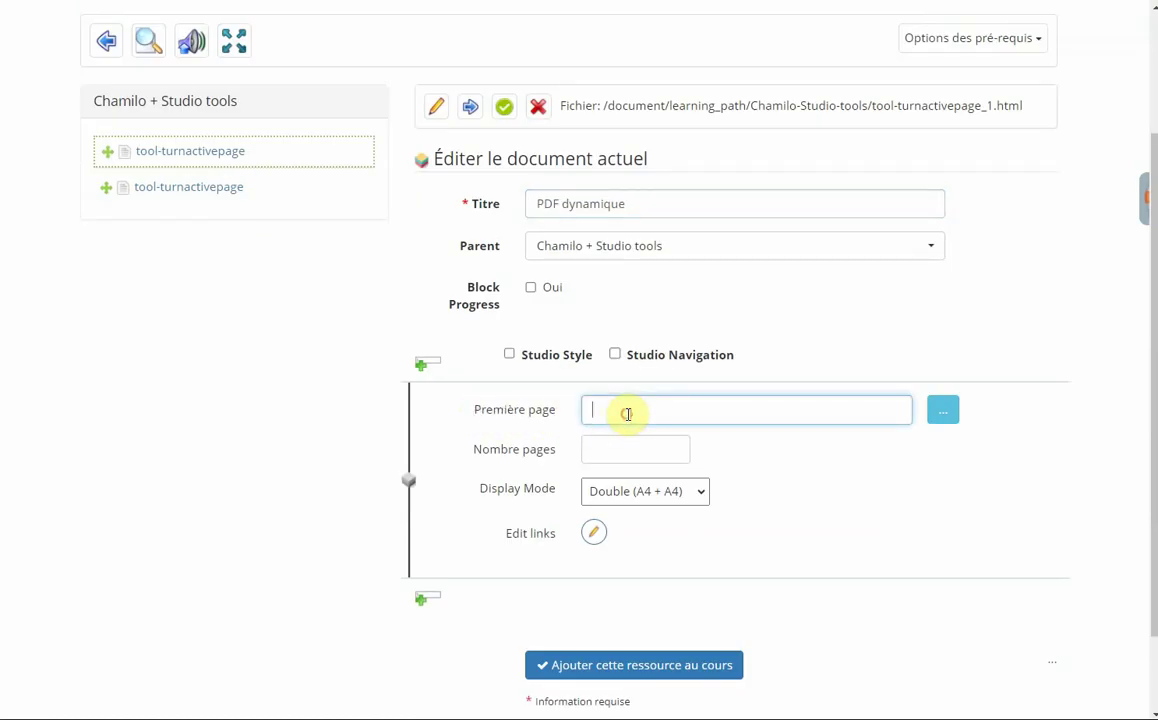
pyautogui.click(944, 414)
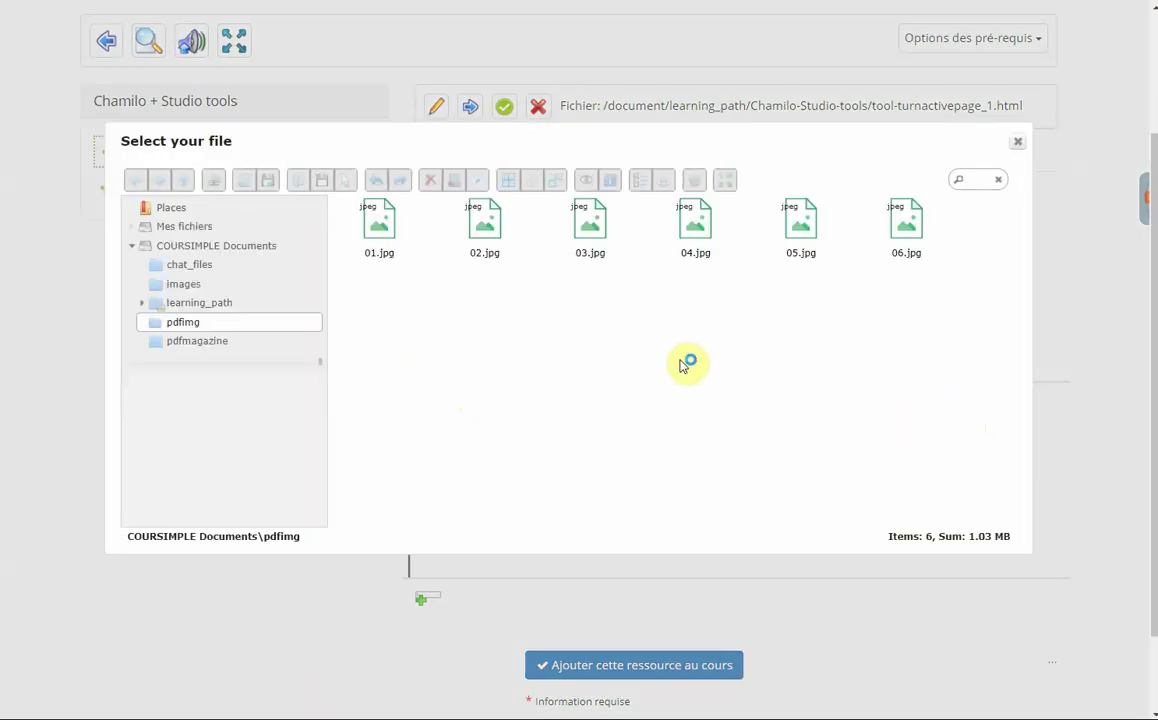
pyautogui.doubleClick(394, 233)
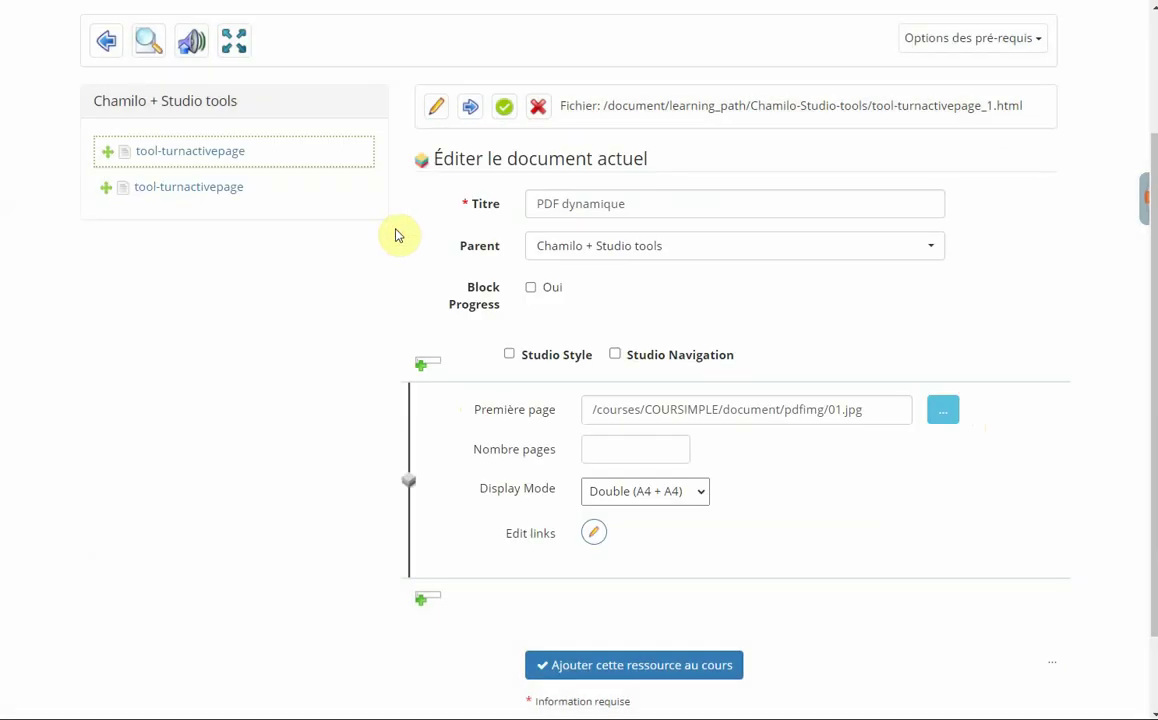
pyautogui.click(607, 455)
pyautogui.write('1')
pyautogui.scroll(-1, 527, 388)
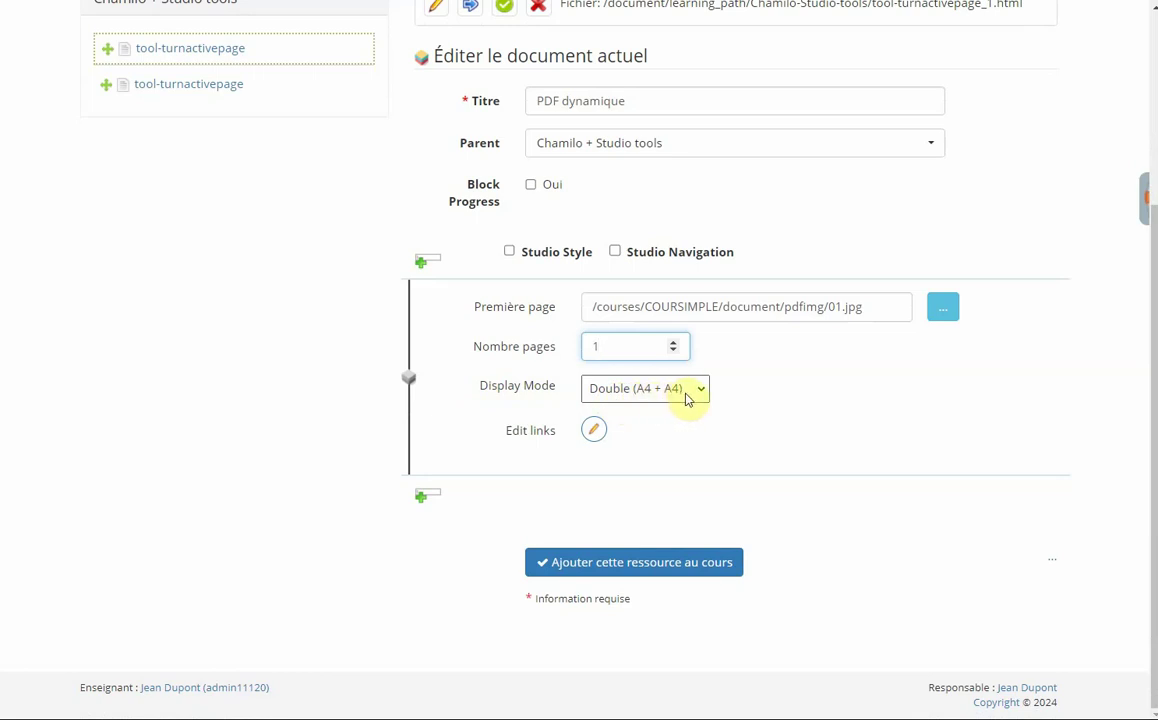
# Step: Open the document's link editor and browse forward and back through the pages, ending on the cover
pyautogui.click(595, 437)
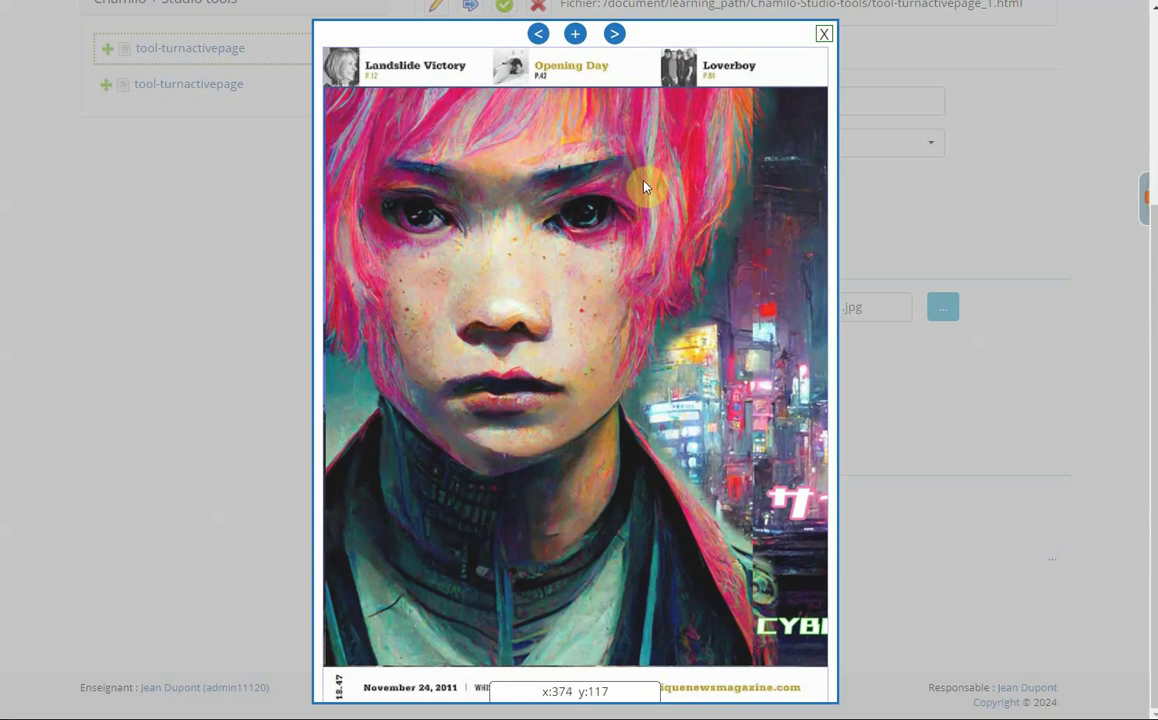
pyautogui.click(615, 35)
pyautogui.click(615, 36)
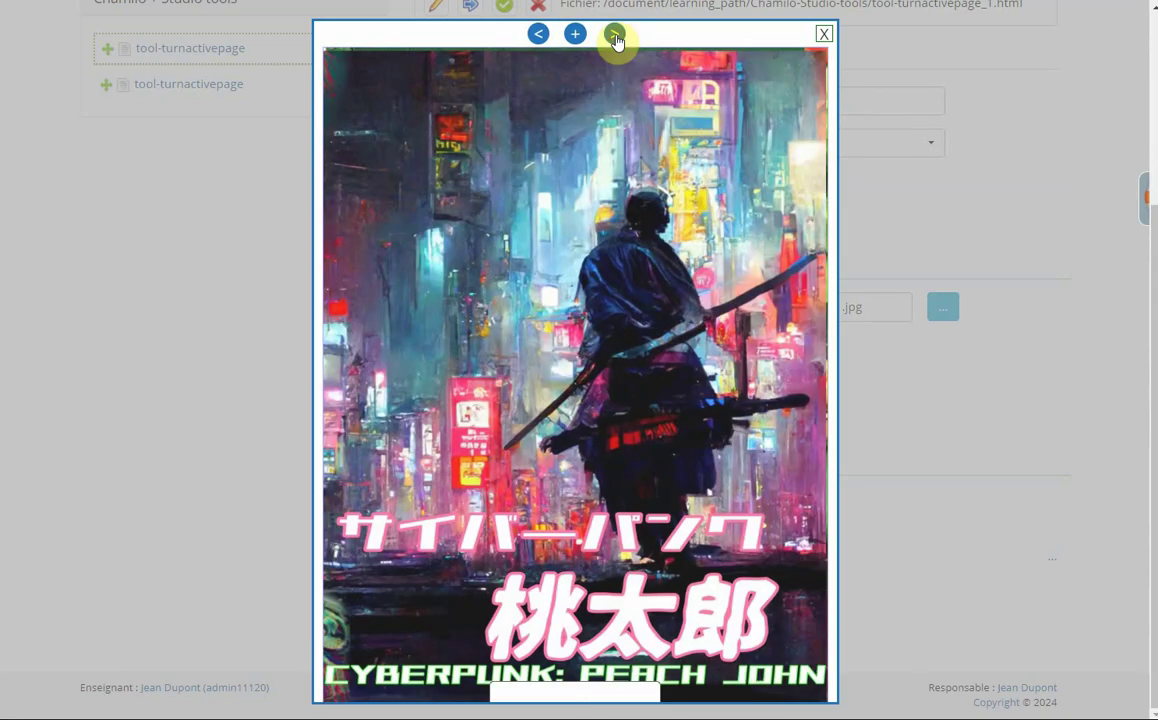
pyautogui.click(539, 34)
pyautogui.click(615, 36)
pyautogui.click(615, 36)
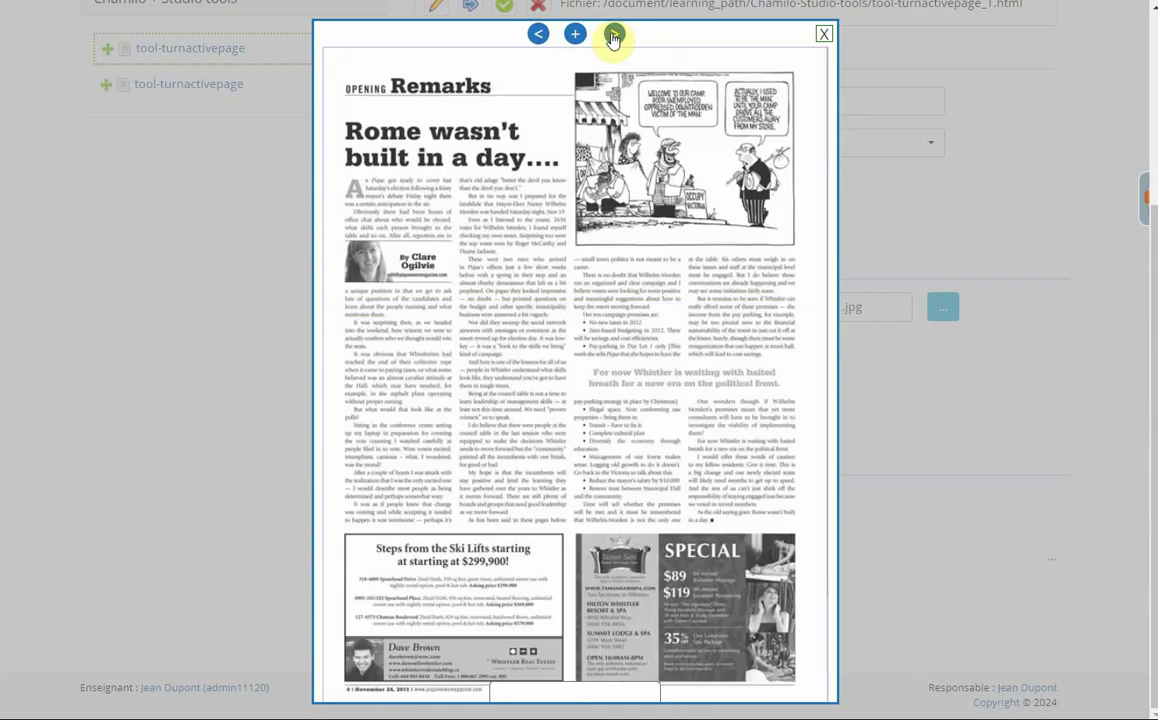
pyautogui.click(539, 35)
pyautogui.click(539, 36)
pyautogui.click(539, 36)
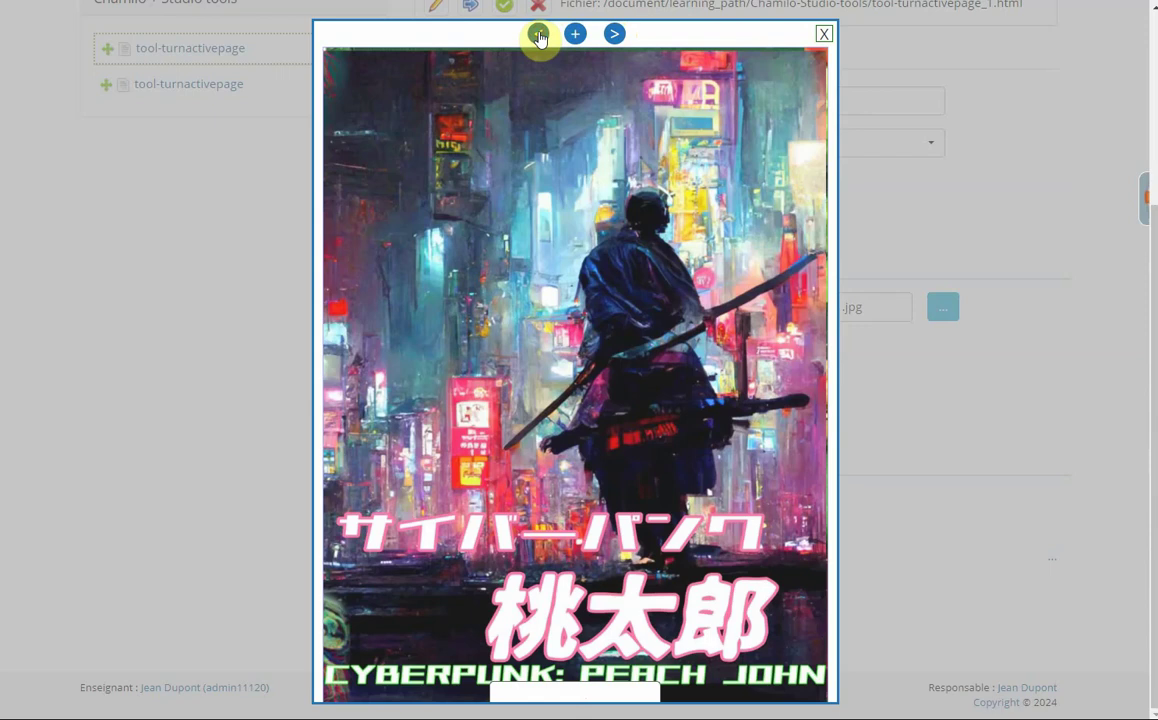
pyautogui.click(539, 36)
pyautogui.click(539, 36)
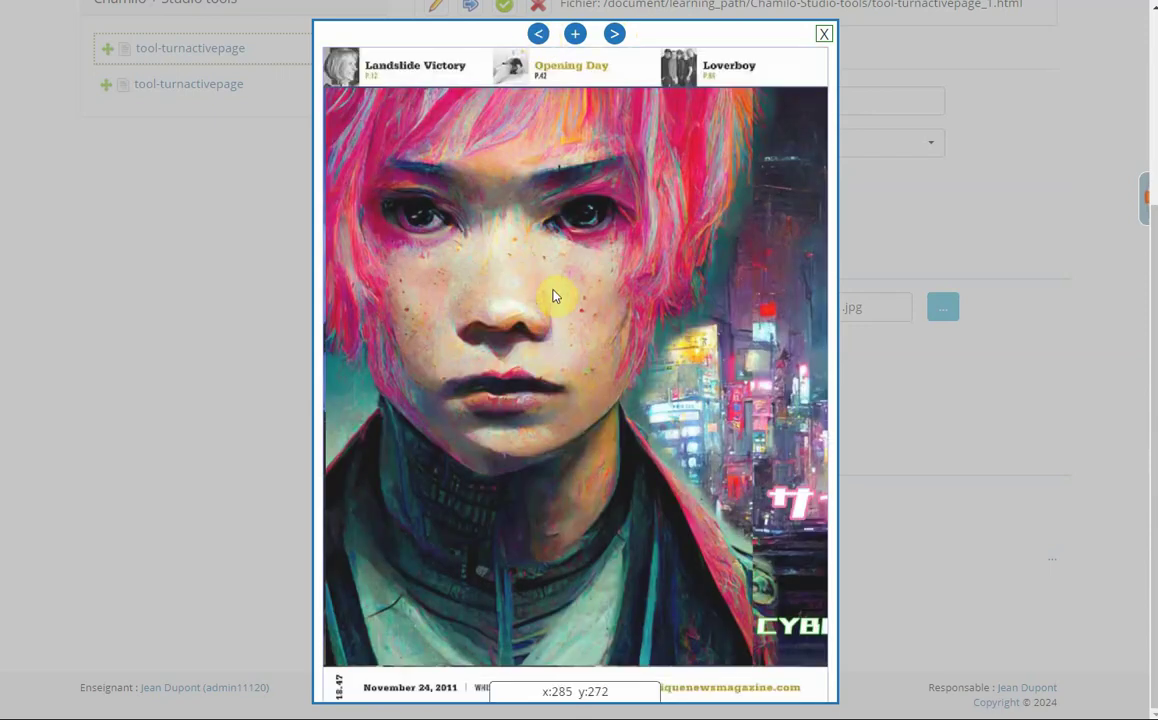
# Step: Add an area over the right-hand eye on the cover page, confirm its Zoom action, and save the resource
pyautogui.click(575, 36)
pyautogui.moveTo(376, 94)
pyautogui.mouseDown()
pyautogui.moveTo(491, 238)
pyautogui.moveTo(517, 205)
pyautogui.moveTo(548, 217)
pyautogui.moveTo(539, 210)
pyautogui.moveTo(579, 207)
pyautogui.moveTo(576, 243)
pyautogui.moveTo(589, 207)
pyautogui.moveTo(621, 208)
pyautogui.mouseUp()
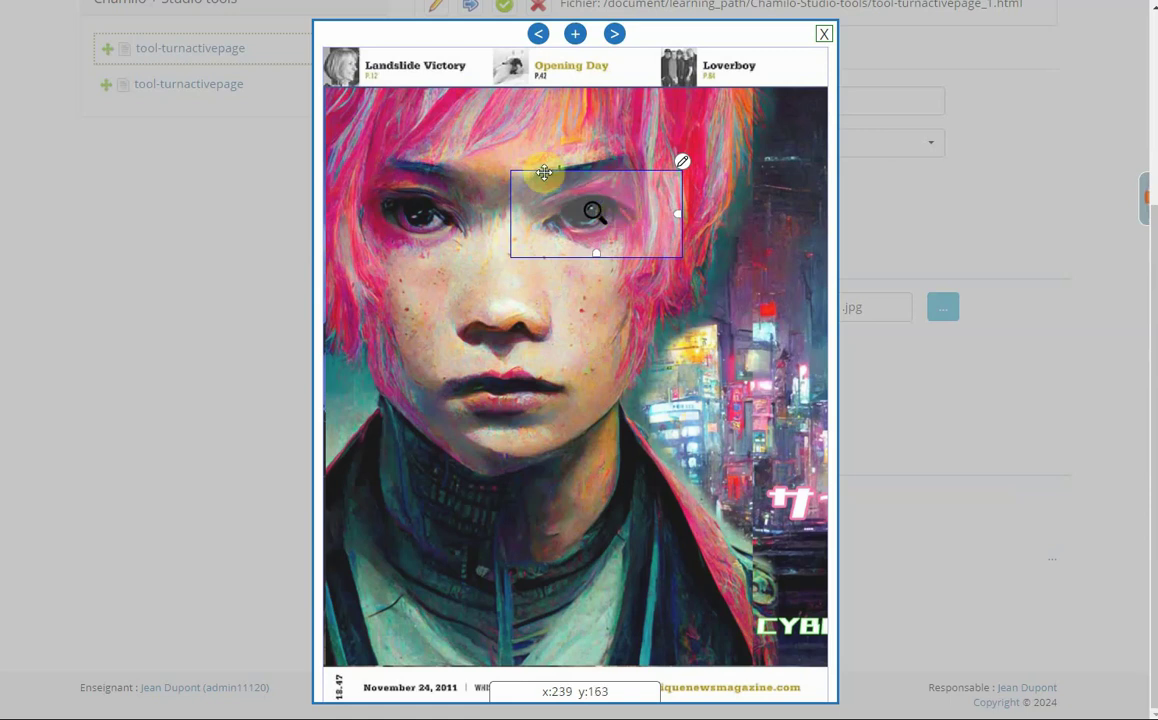
pyautogui.click(683, 164)
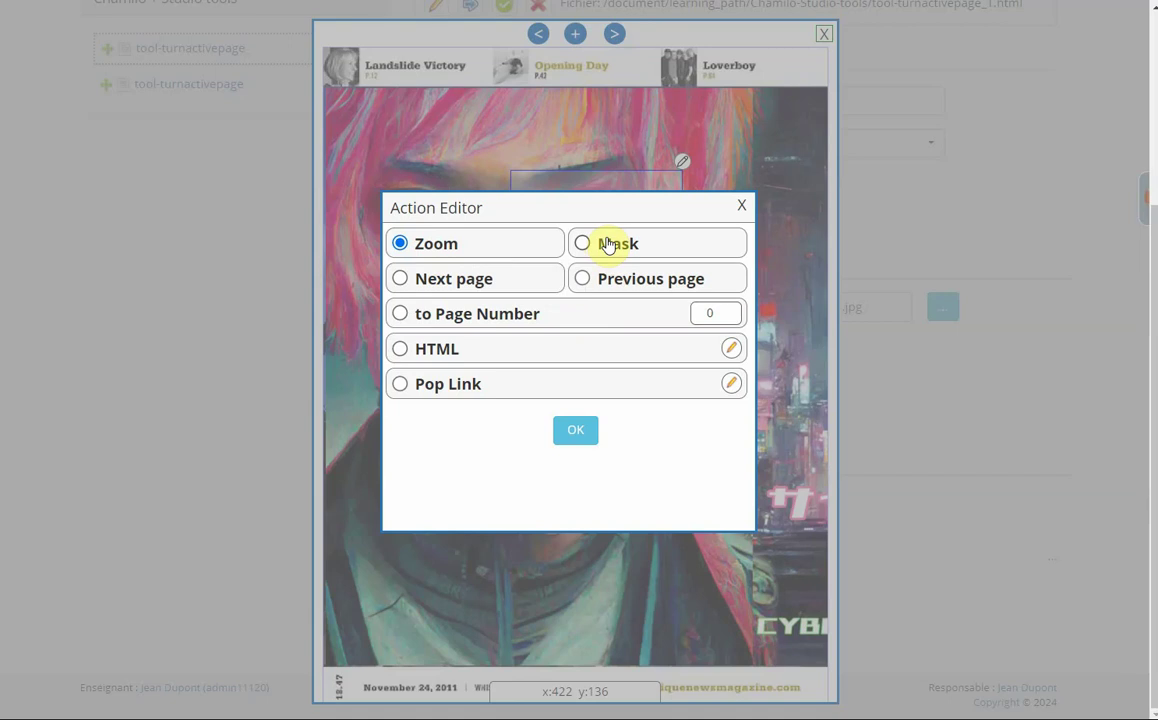
pyautogui.click(577, 432)
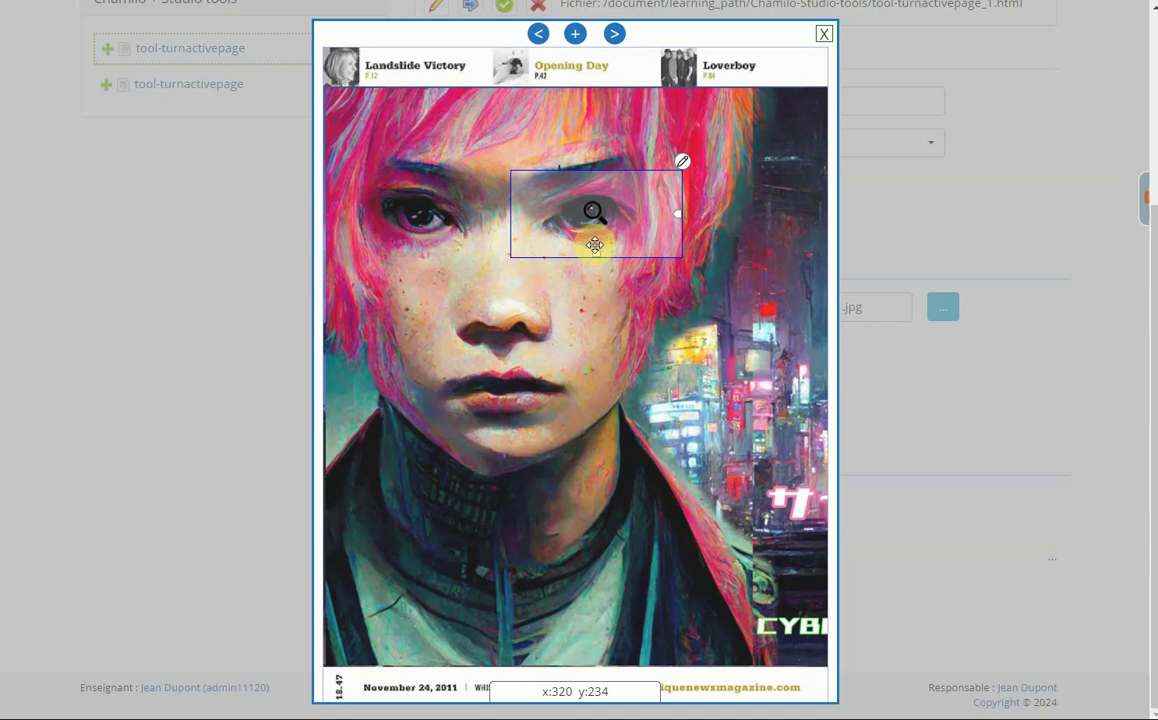
pyautogui.click(824, 34)
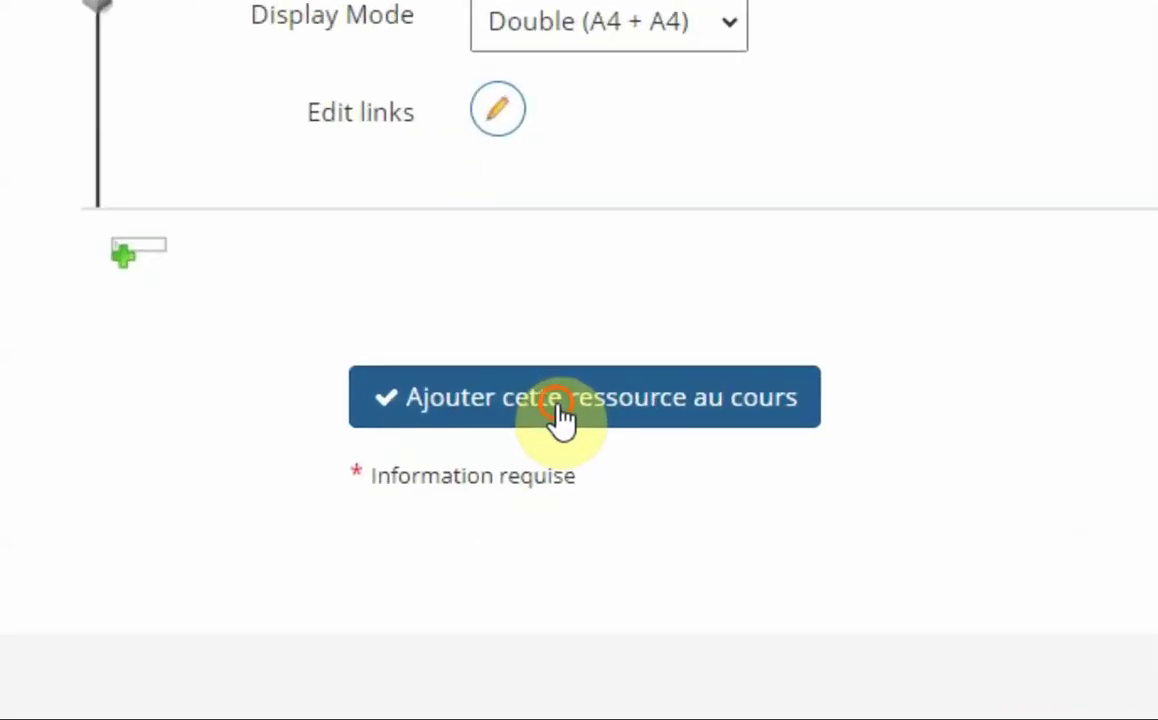
pyautogui.click(560, 410)
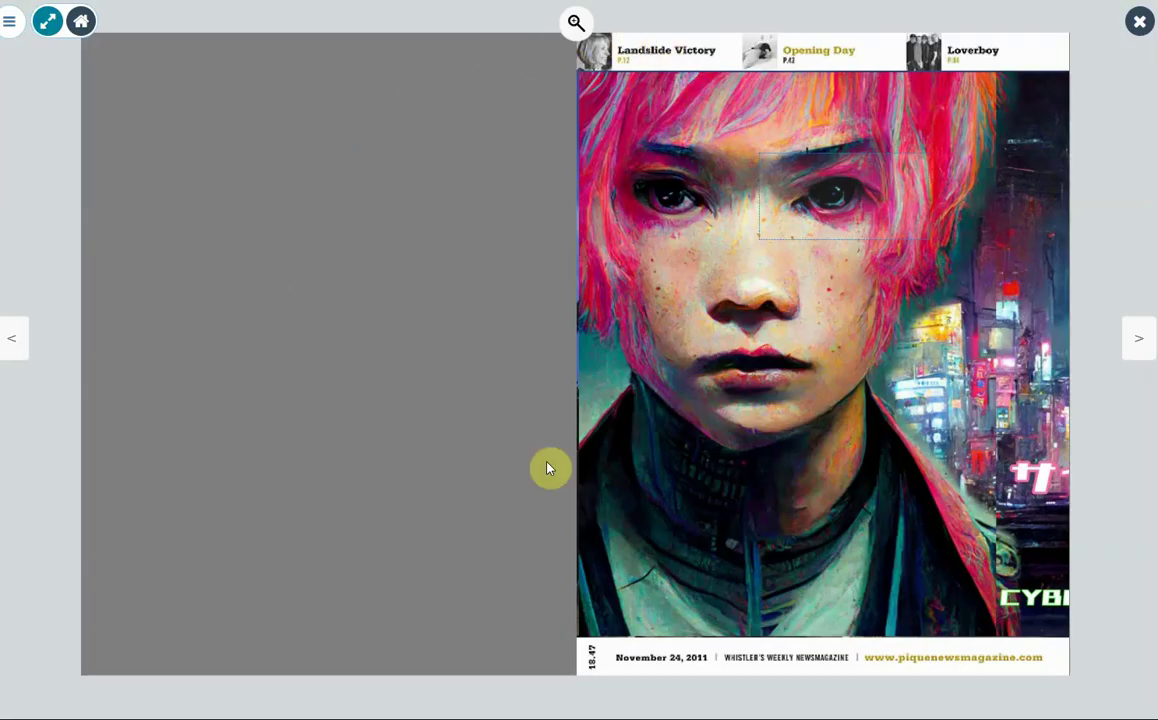
# Step: Page through the published document in both directions and test the zoom area on the cover's eye
pyautogui.click(1134, 344)
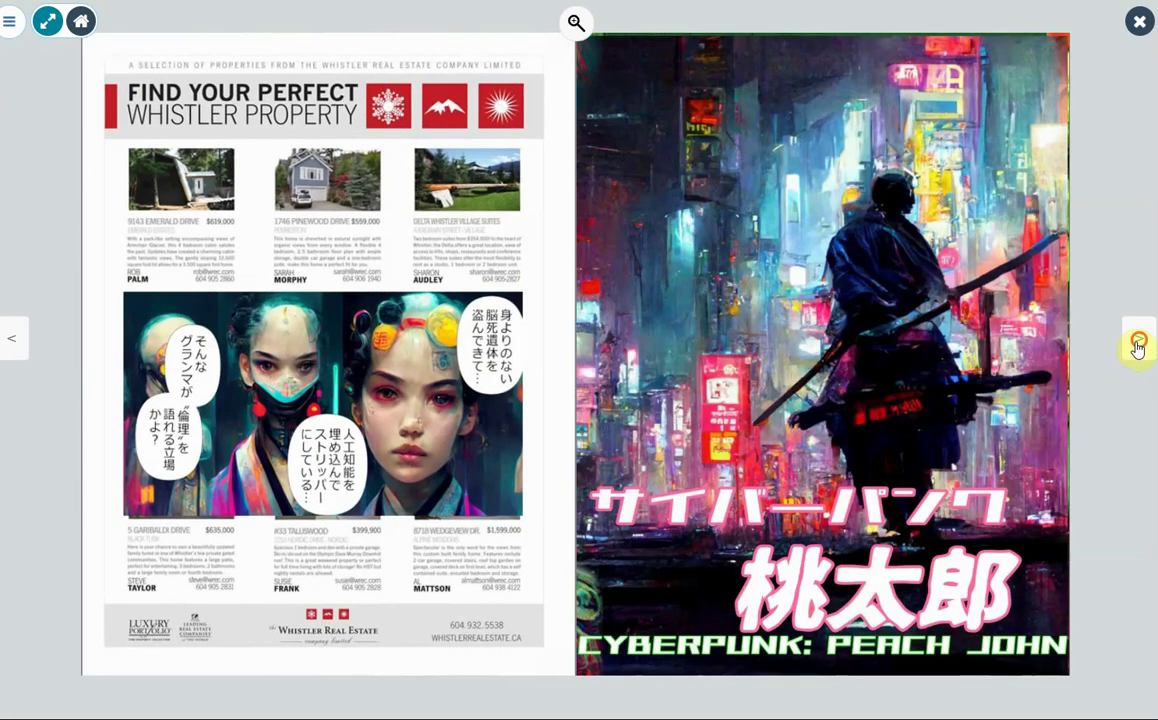
pyautogui.click(1136, 344)
pyautogui.click(20, 344)
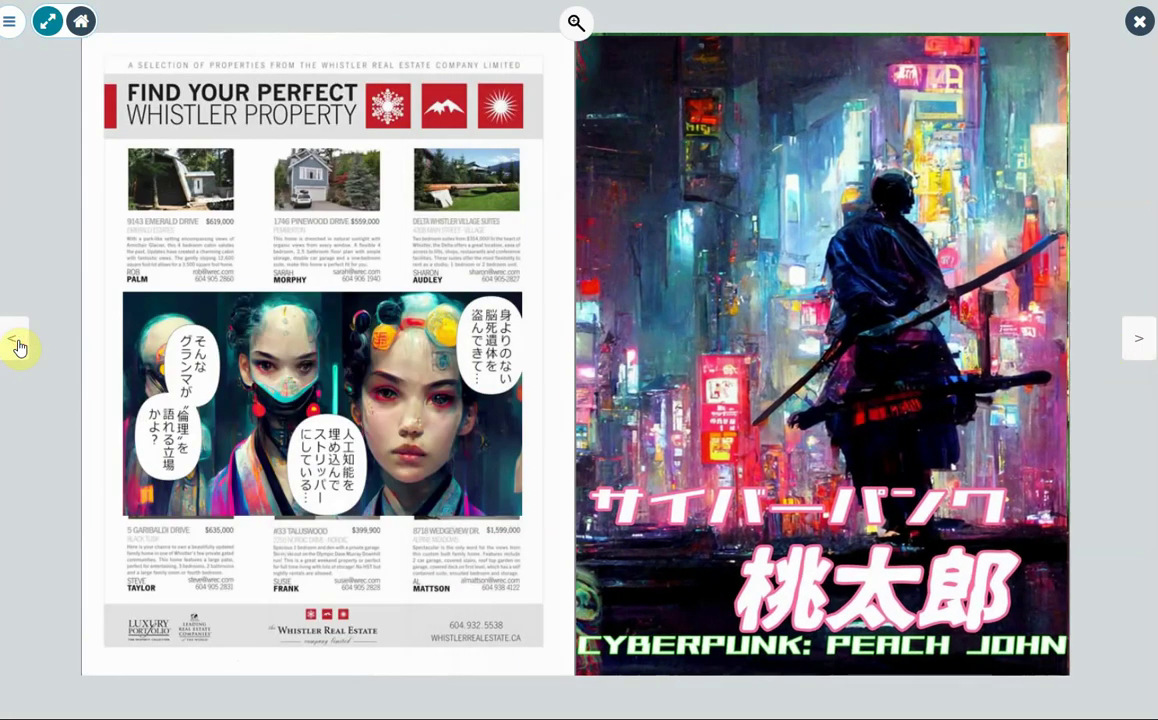
pyautogui.click(19, 345)
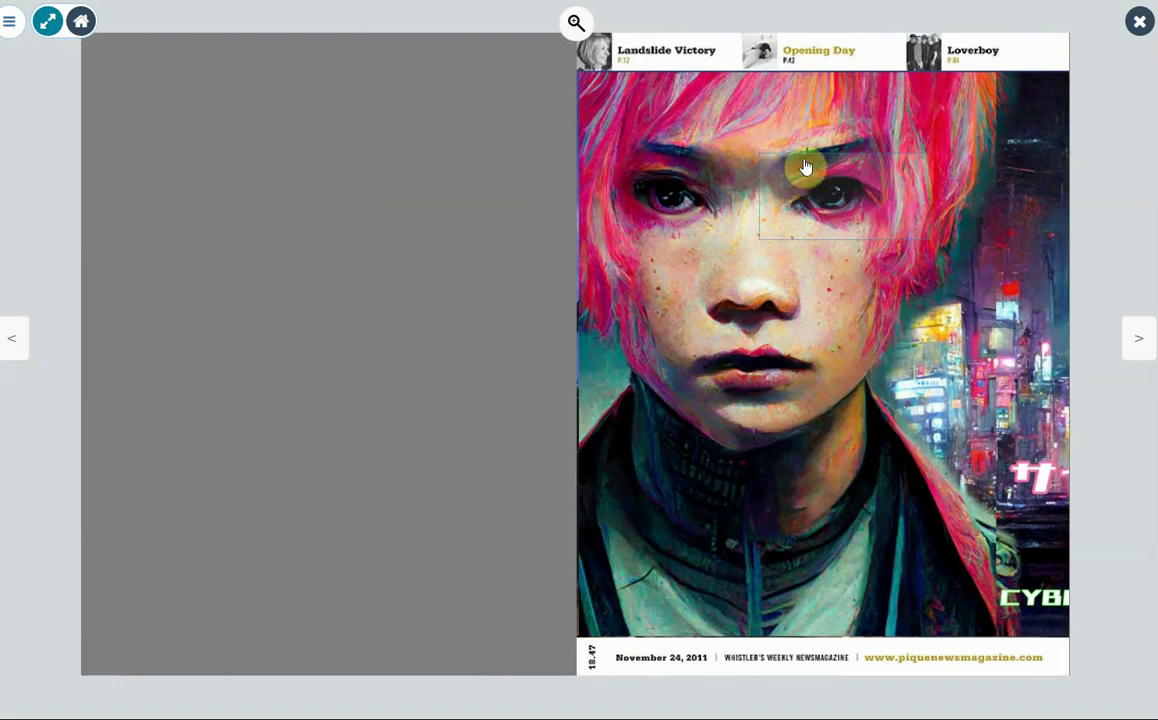
pyautogui.click(838, 198)
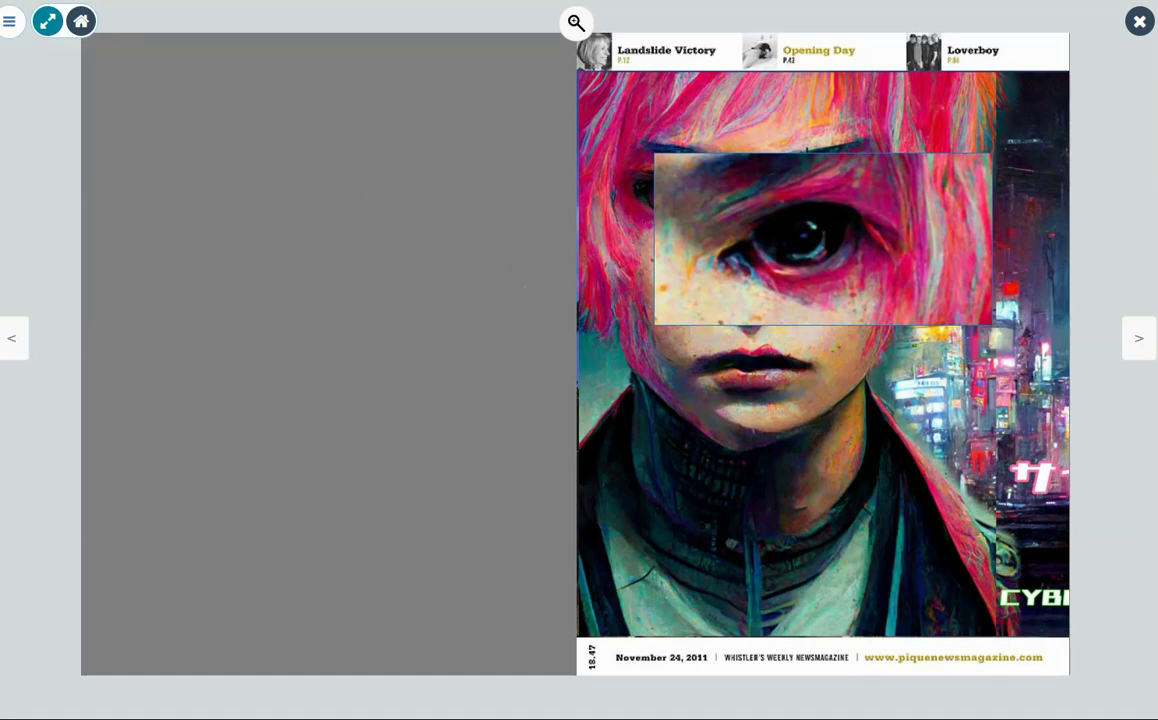
# Step: Leave the preview, reopen the PDF dynamique resource for editing and display its link editor
pyautogui.click(47, 21)
pyautogui.click(176, 136)
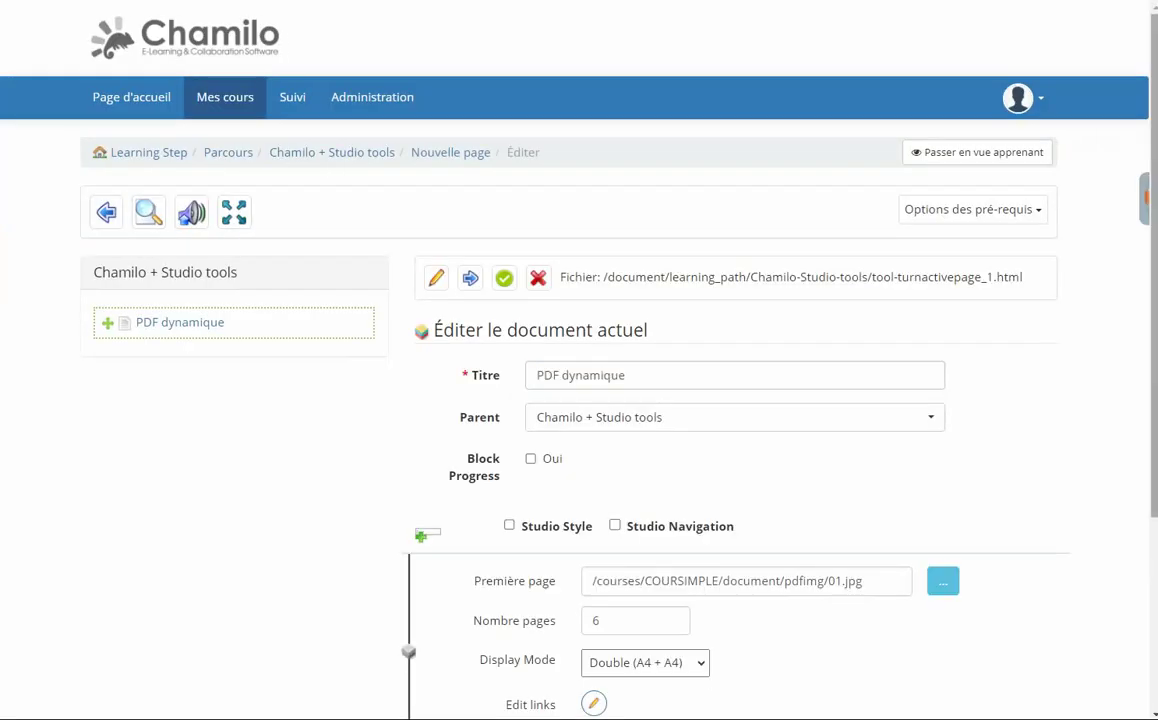
pyautogui.scroll(-3, 770, 440)
pyautogui.scroll(-1, 740, 453)
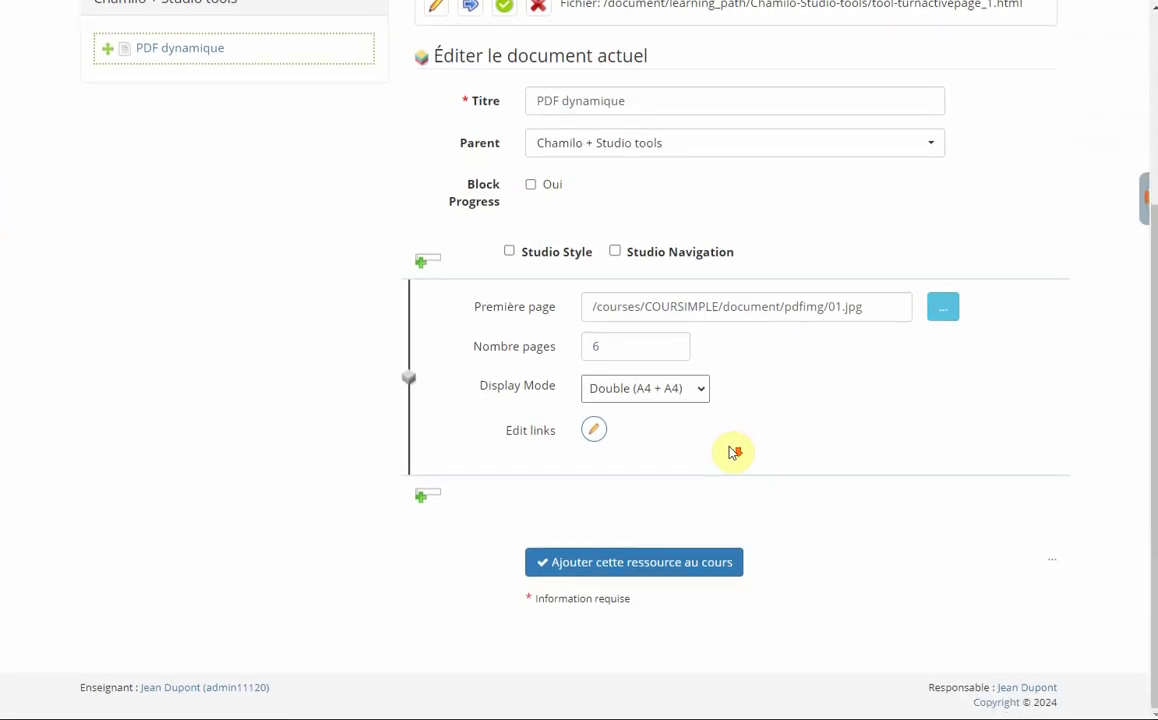
pyautogui.click(594, 433)
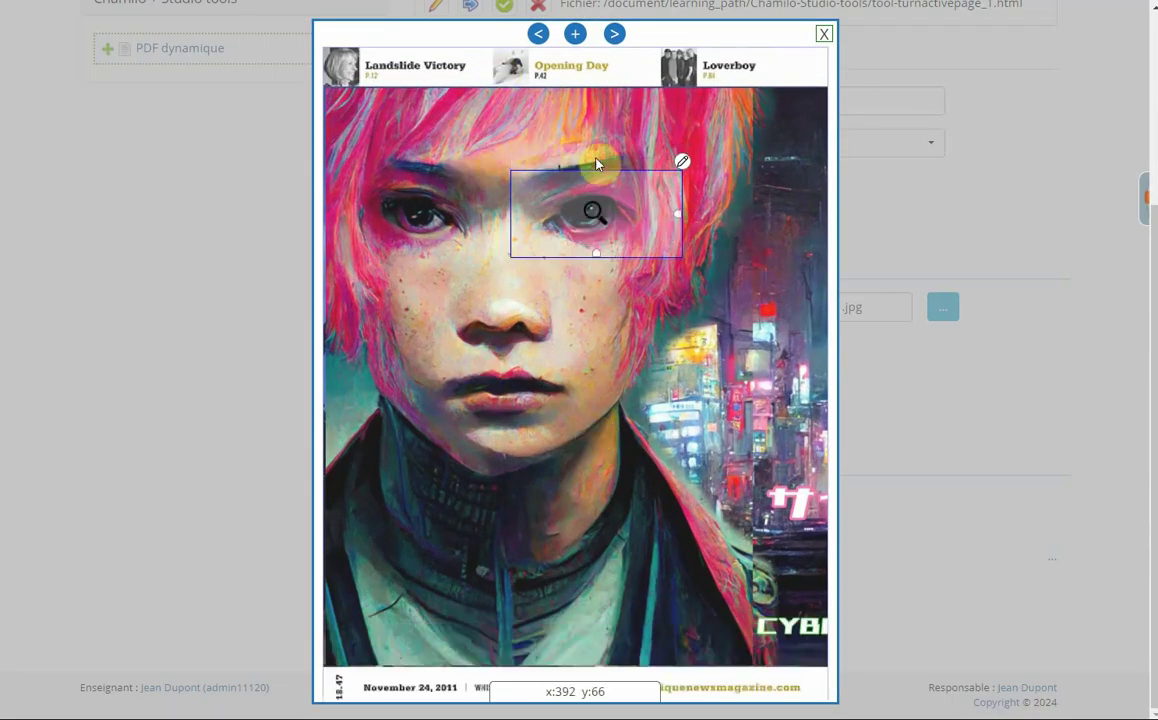
# Step: Add an interactive area on the second page and size it to cover the whole comic picture
pyautogui.click(615, 36)
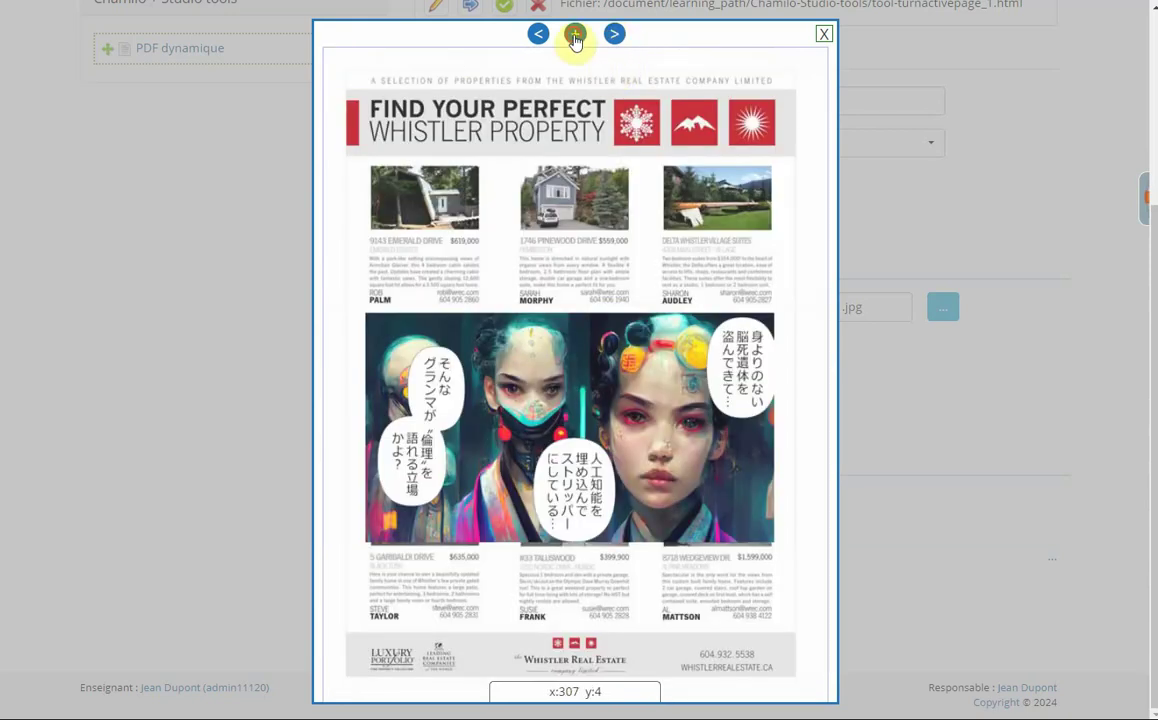
pyautogui.click(575, 37)
pyautogui.moveTo(412, 329); pyautogui.dragTo(547, 335)
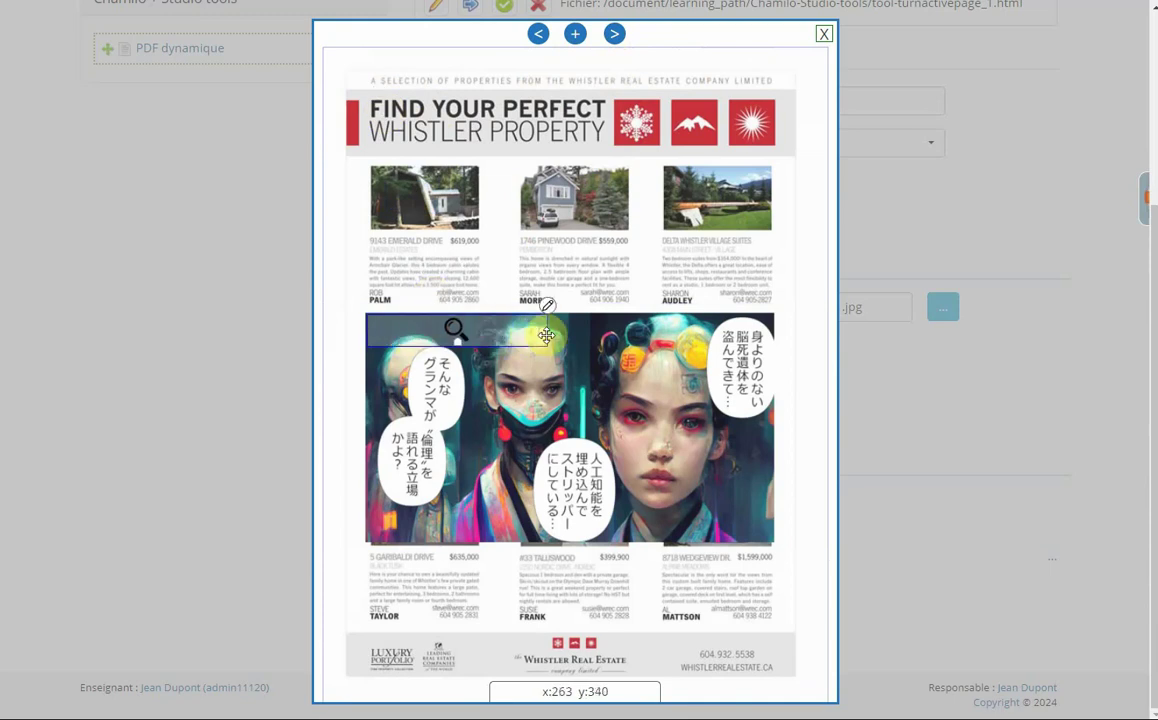
pyautogui.moveTo(457, 345); pyautogui.dragTo(459, 548)
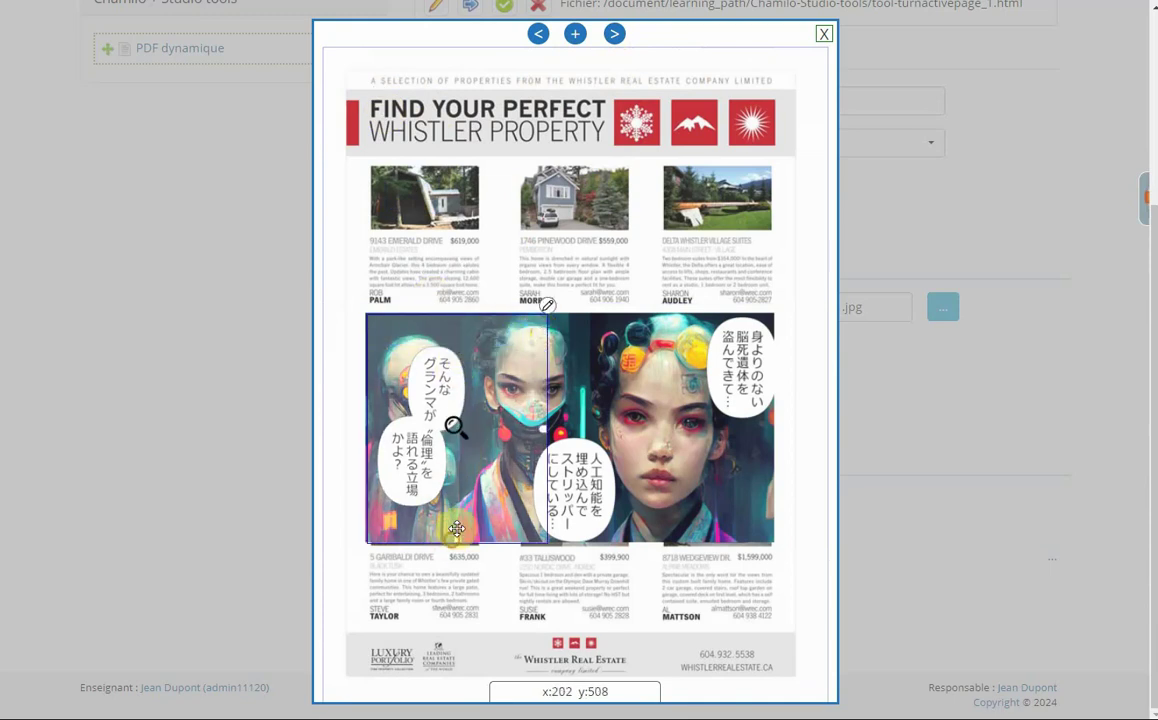
pyautogui.moveTo(548, 430); pyautogui.dragTo(767, 437)
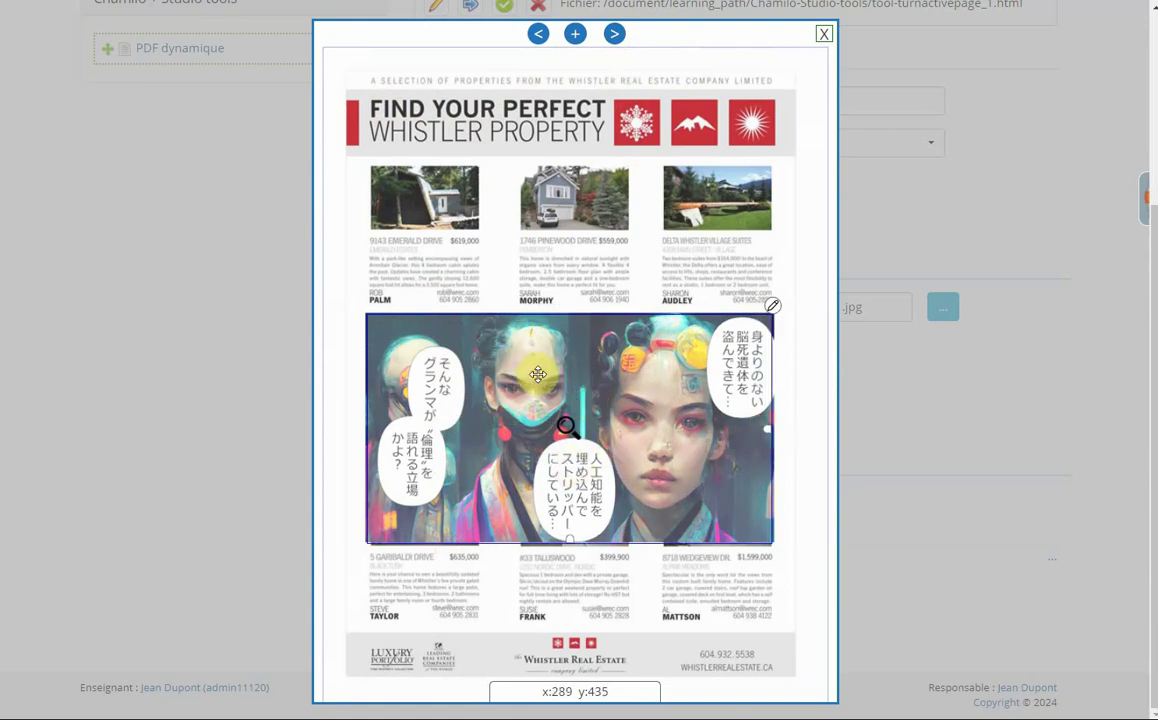
# Step: Set the comic picture area's action to Mask and save the resource
pyautogui.click(772, 307)
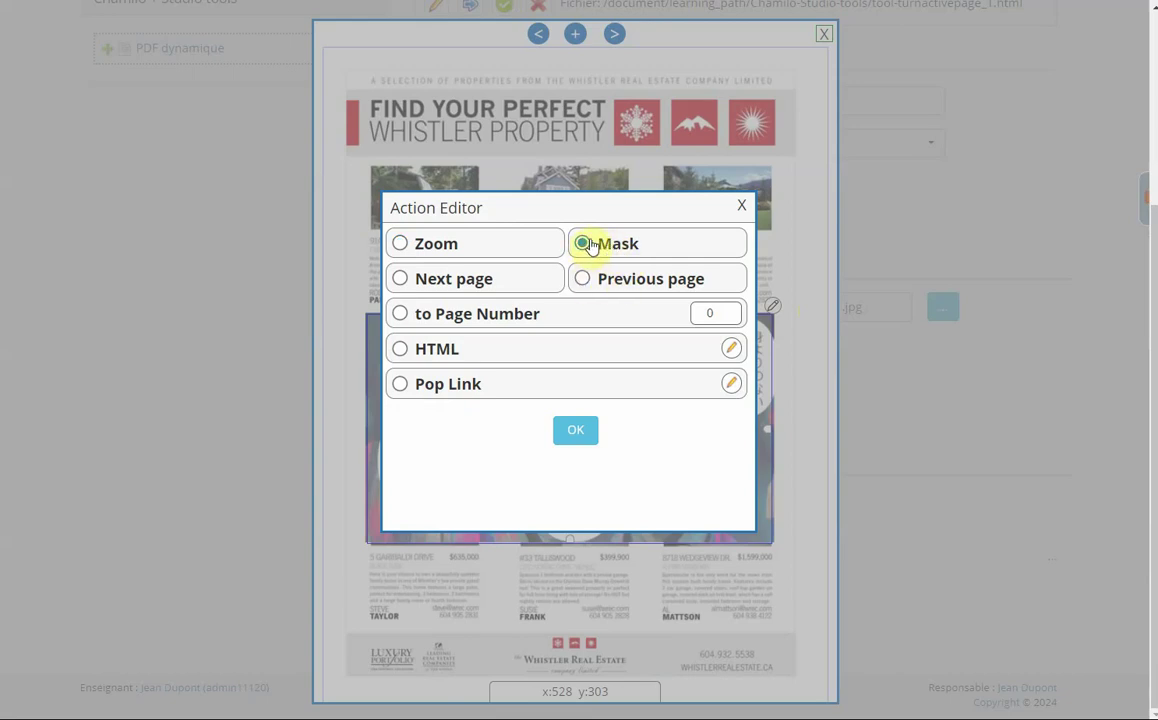
pyautogui.click(583, 436)
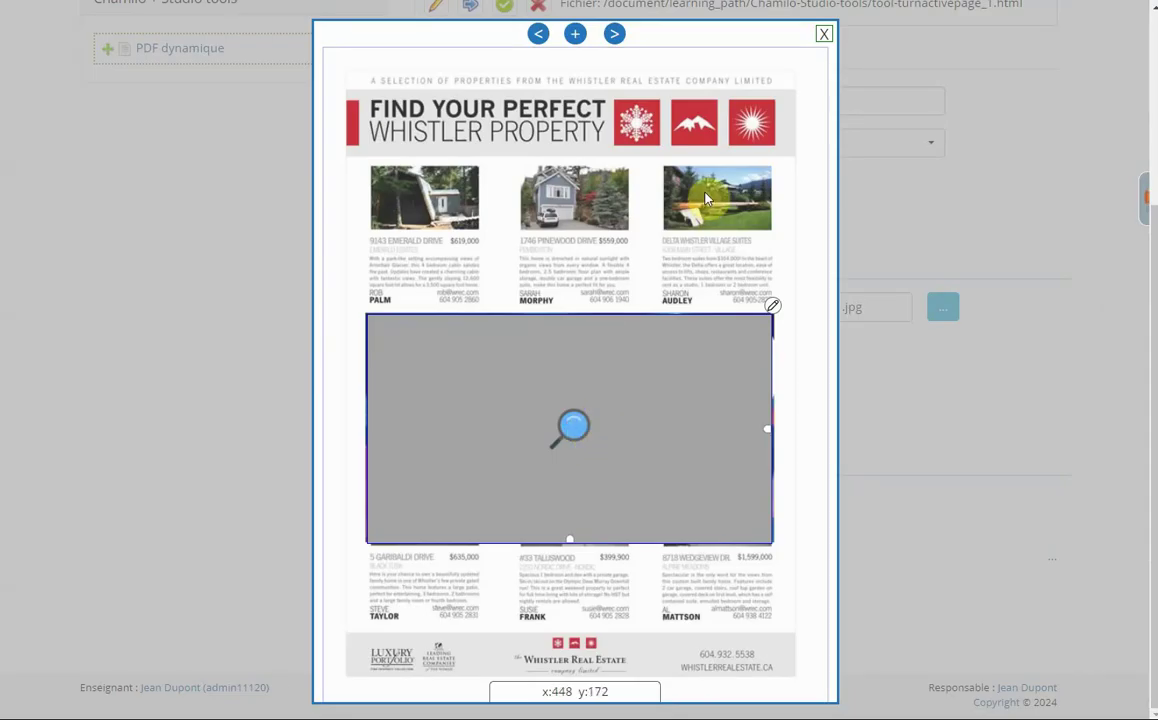
pyautogui.click(824, 34)
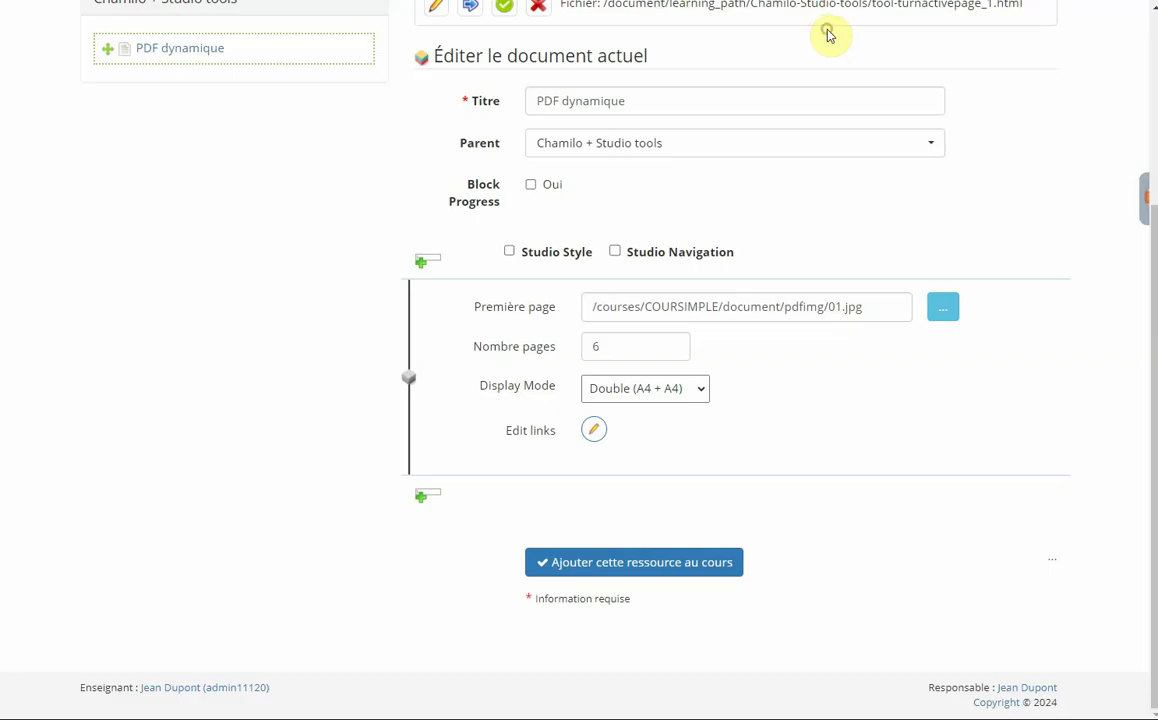
pyautogui.click(650, 566)
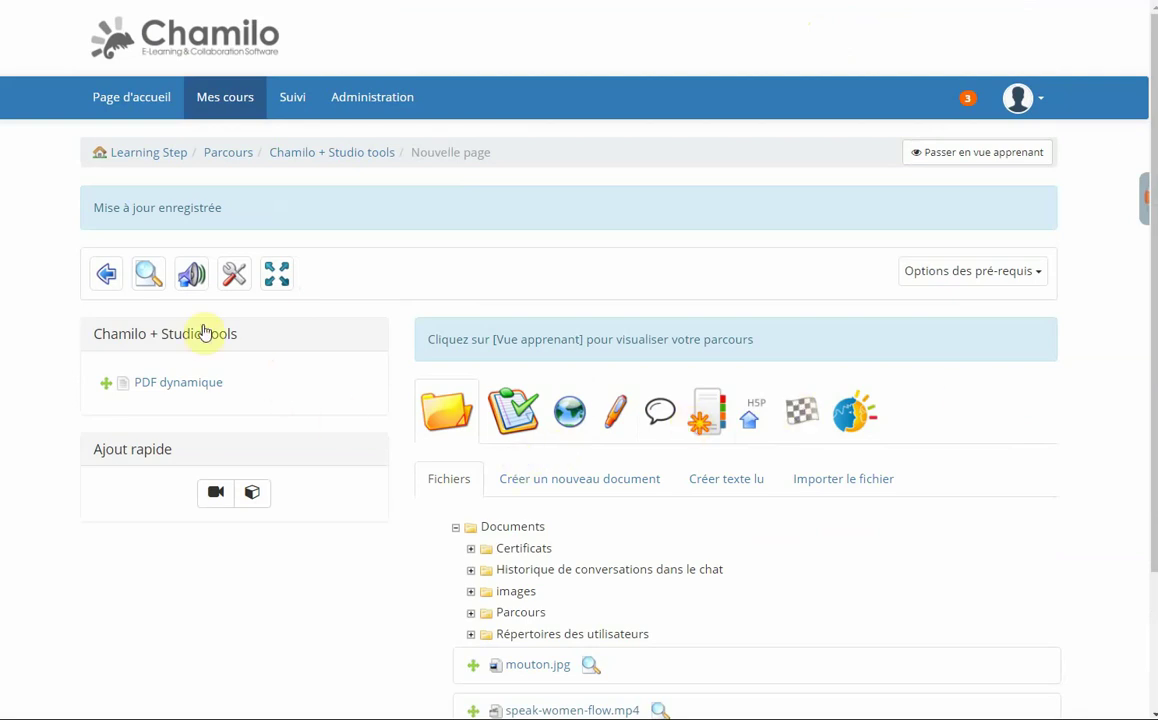
# Step: Preview the learning path and reveal the masked comic picture on the second page
pyautogui.click(148, 276)
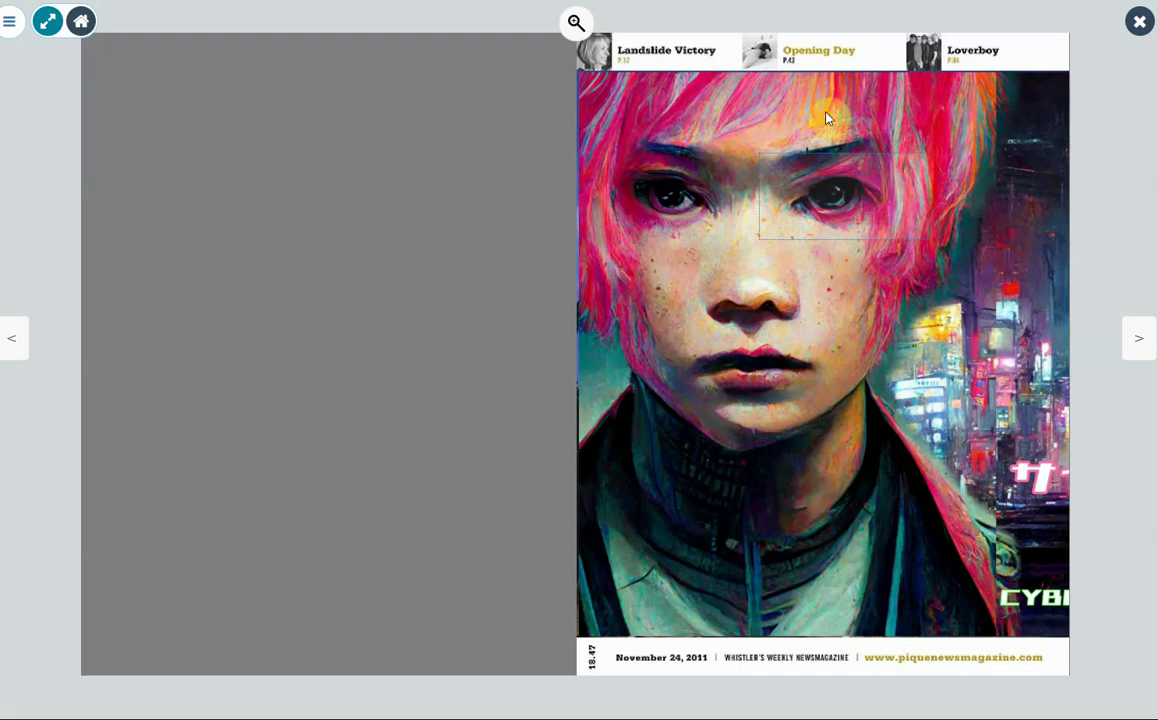
pyautogui.click(1138, 345)
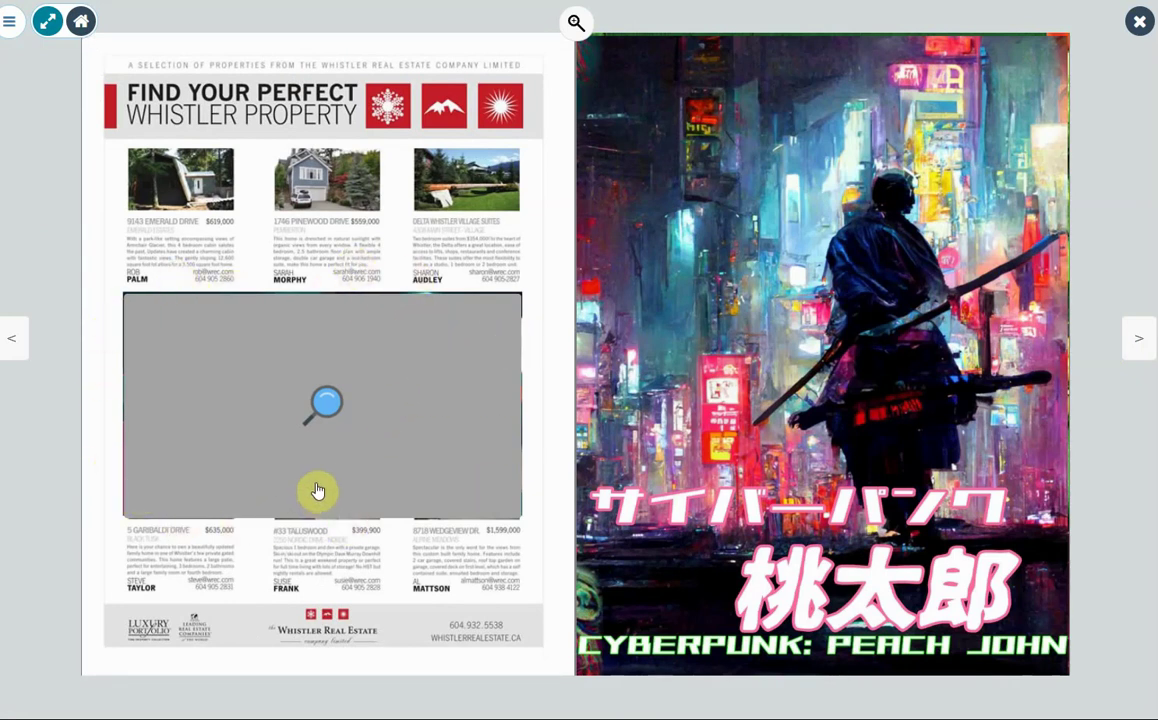
pyautogui.click(358, 390)
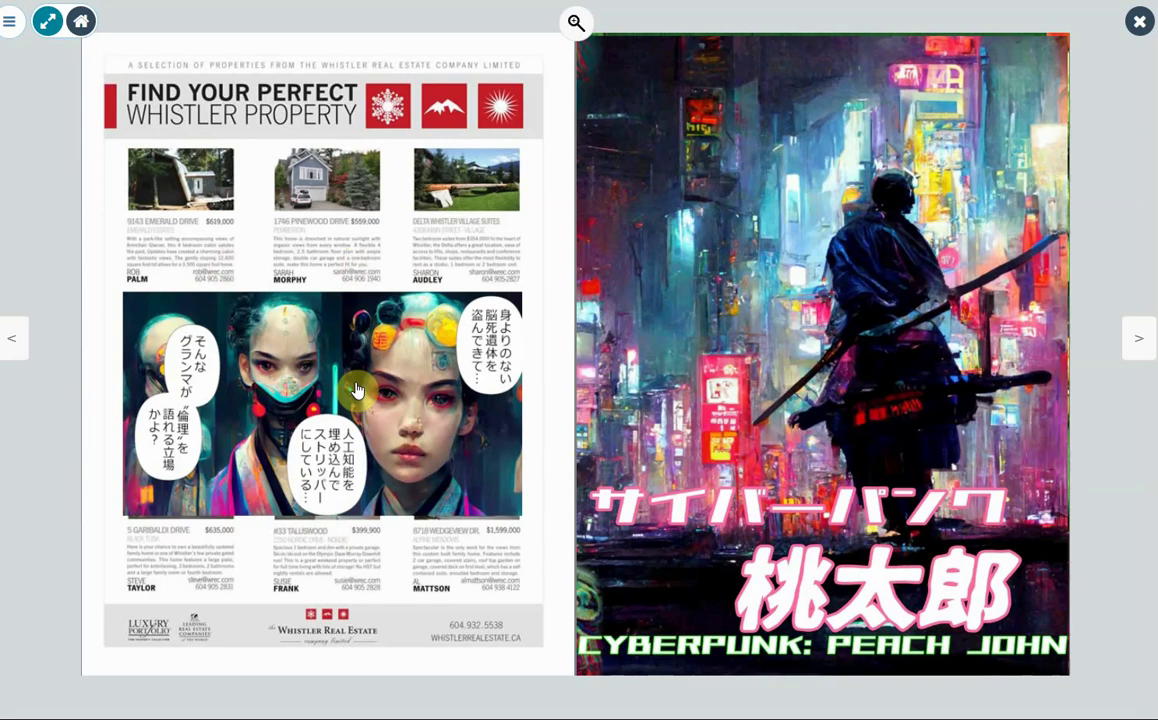
# Step: Leave the full-screen preview, reopen the PDF dynamique resource for editing and display its link editor
pyautogui.click(50, 26)
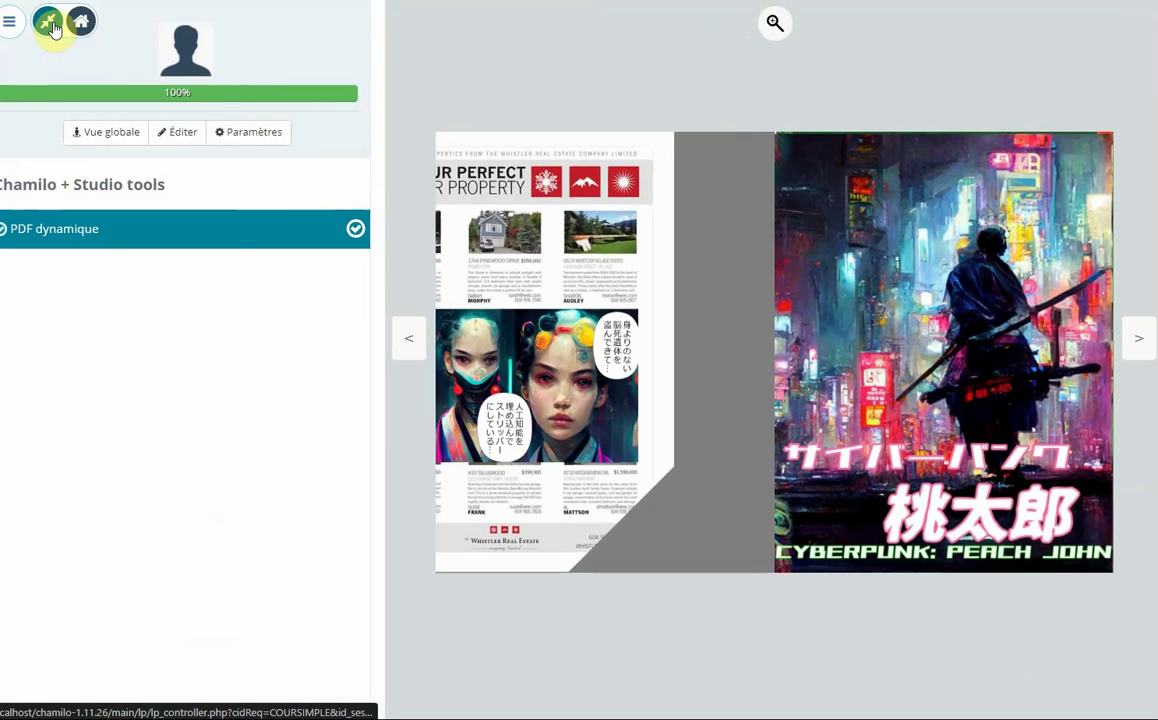
pyautogui.click(184, 136)
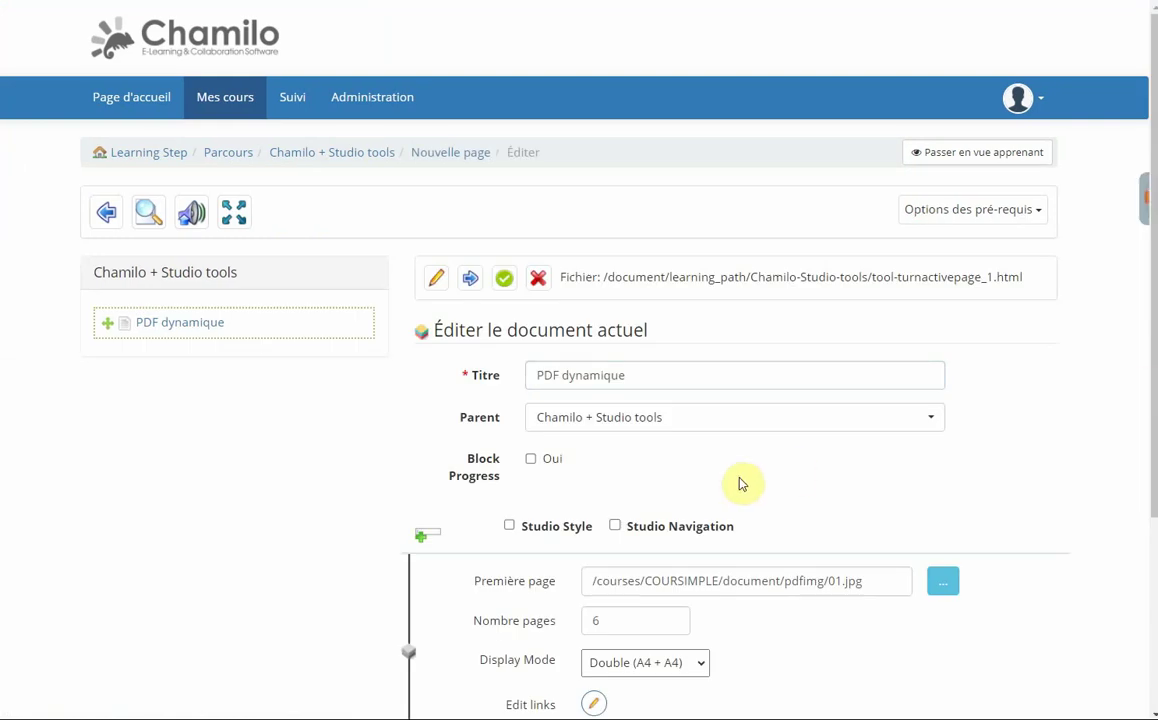
pyautogui.scroll(-3, 742, 483)
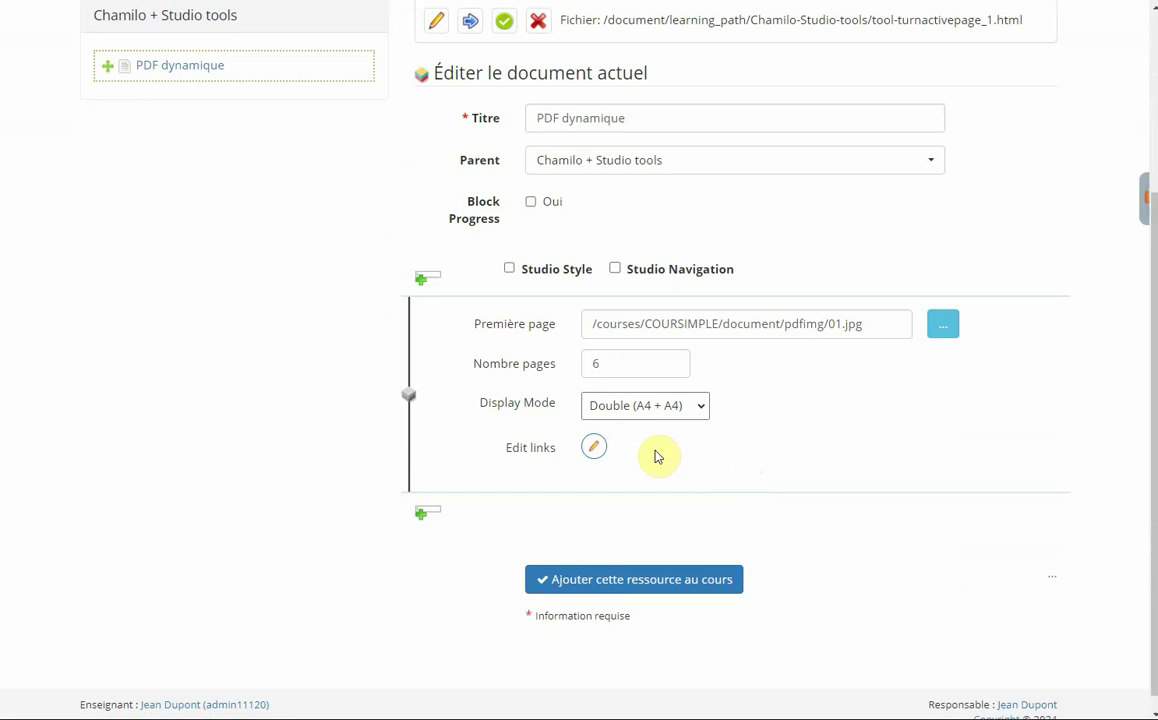
pyautogui.click(594, 446)
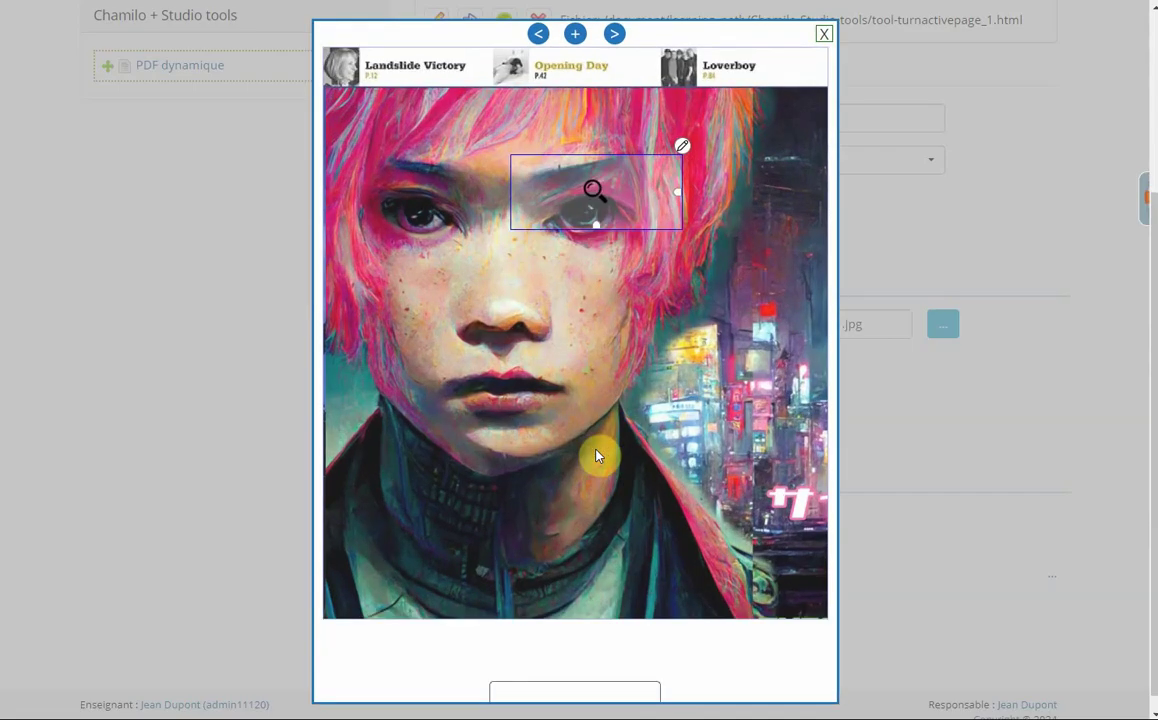
# Step: Add an interactive area on the third page and fit it over the upper line of the Japanese title
pyautogui.click(614, 35)
pyautogui.click(614, 35)
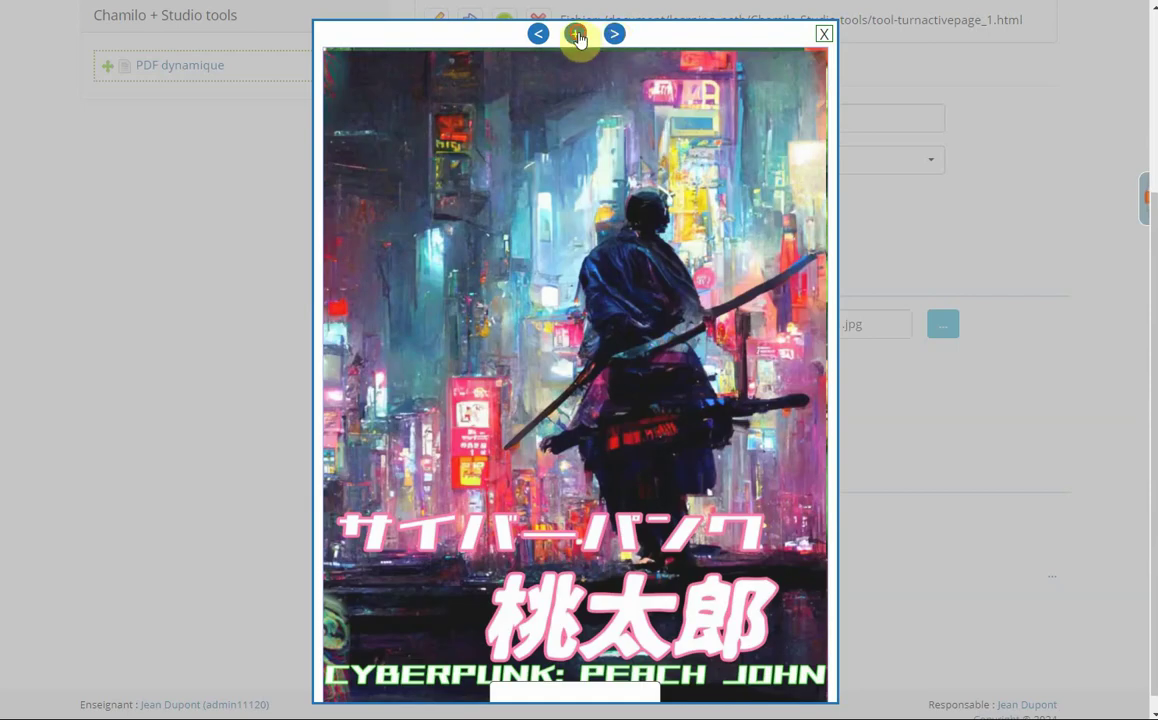
pyautogui.click(576, 33)
pyautogui.moveTo(345, 86); pyautogui.dragTo(813, 537)
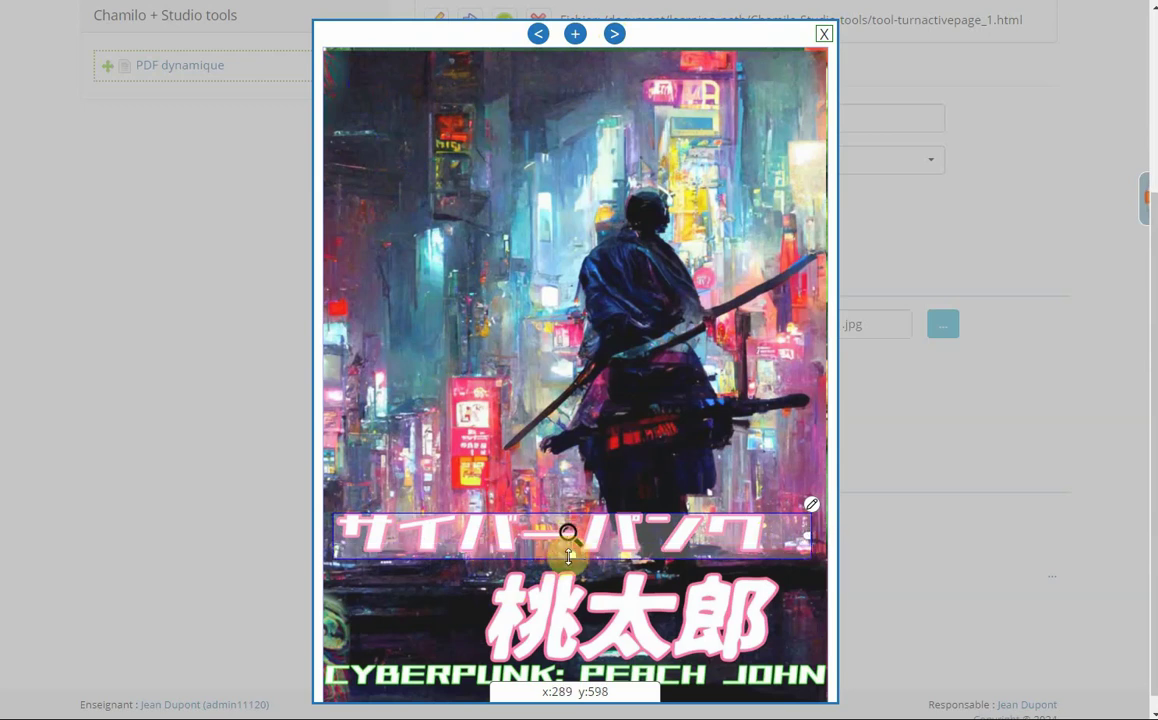
pyautogui.click(812, 508)
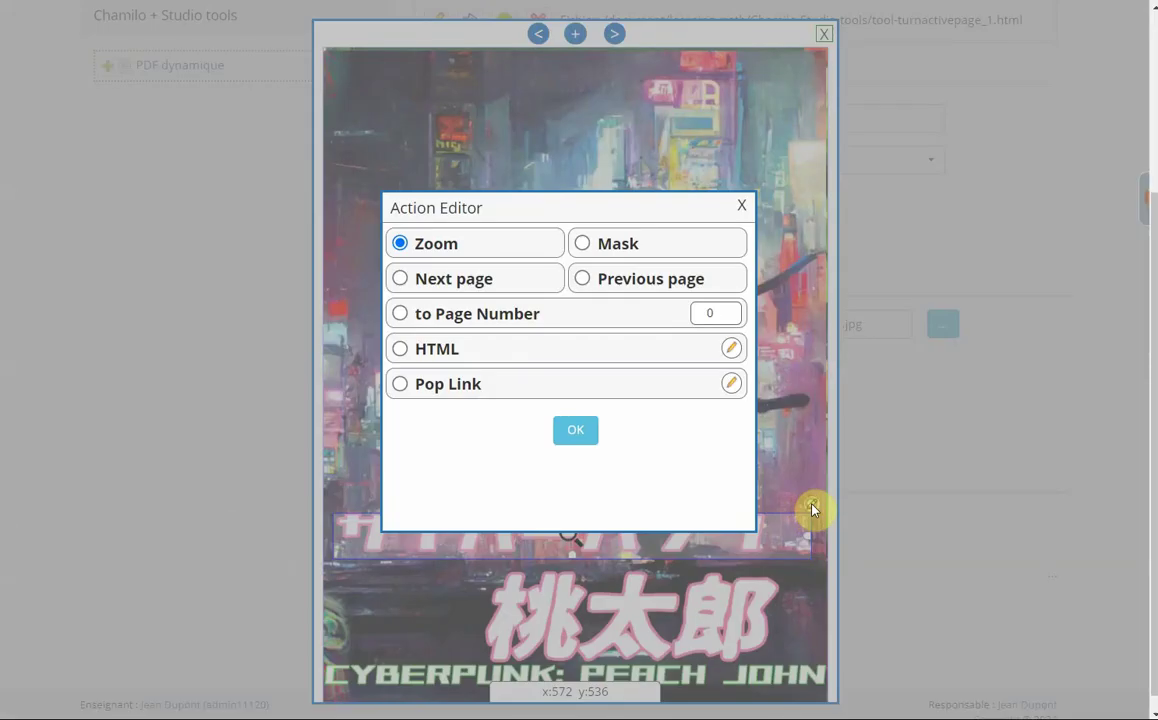
pyautogui.click(442, 389)
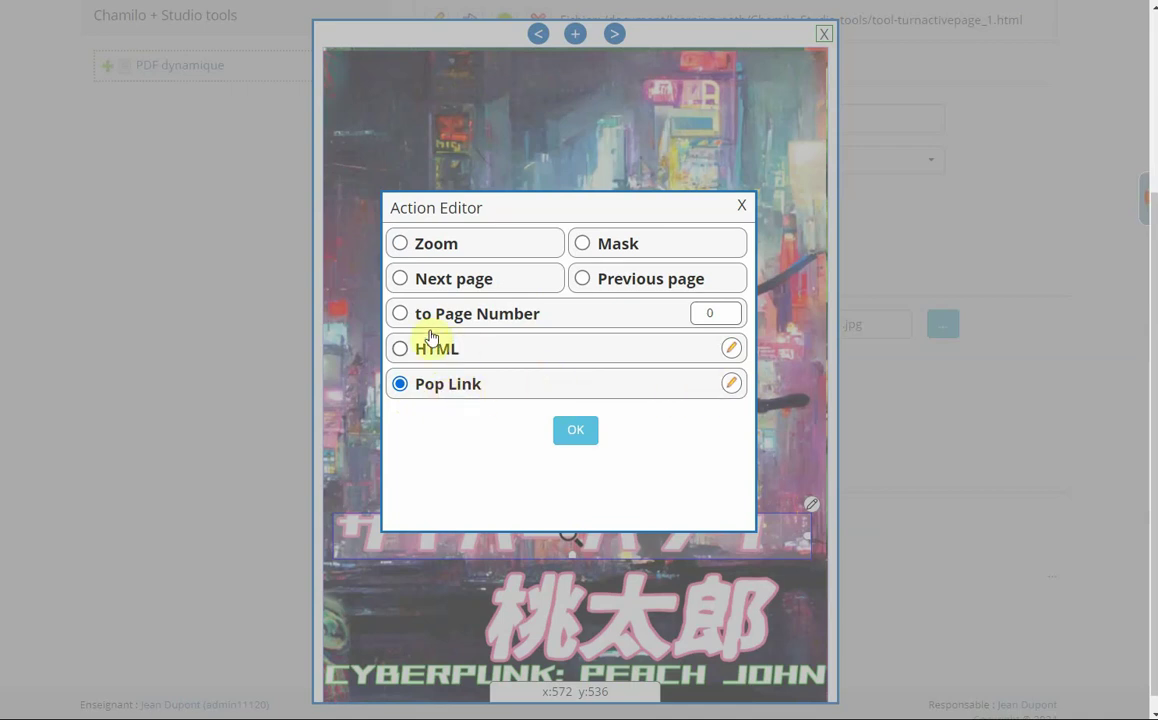
pyautogui.click(732, 385)
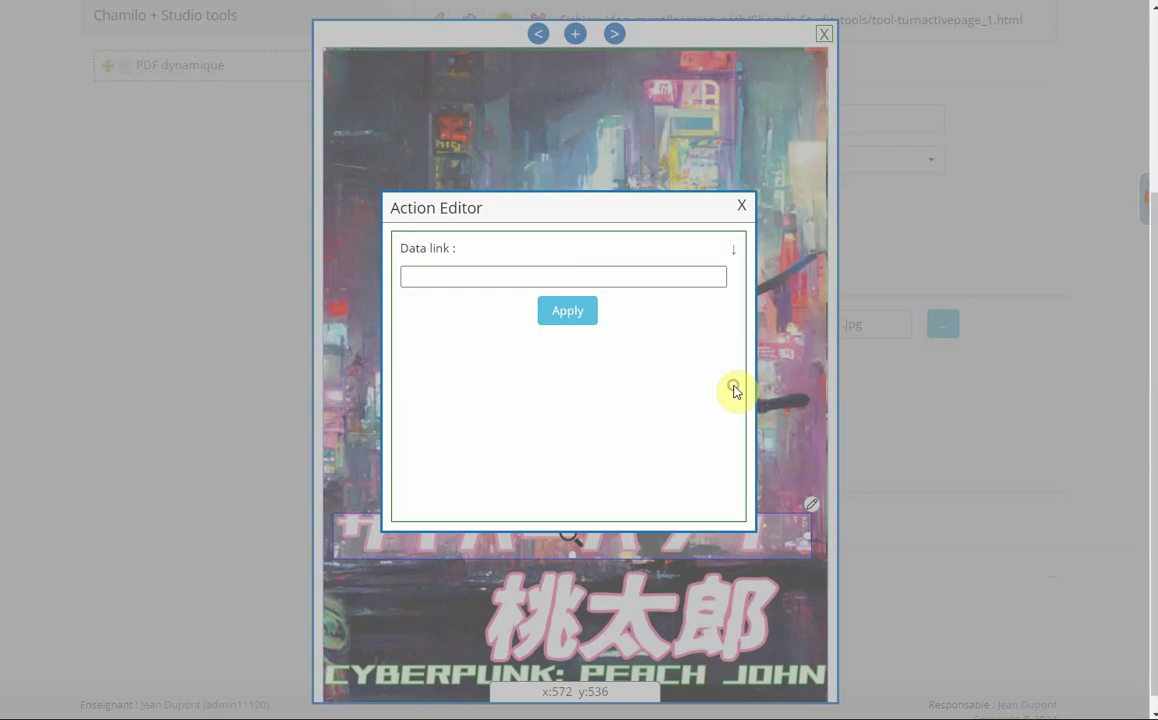
pyautogui.click(735, 250)
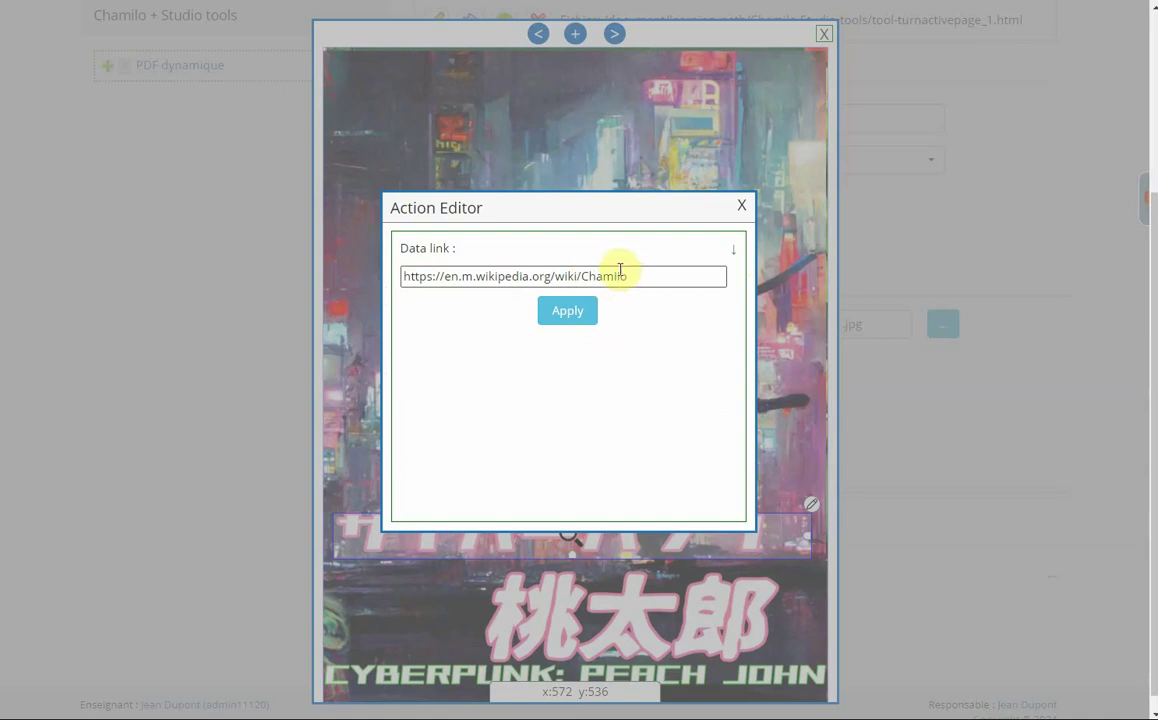
pyautogui.click(572, 316)
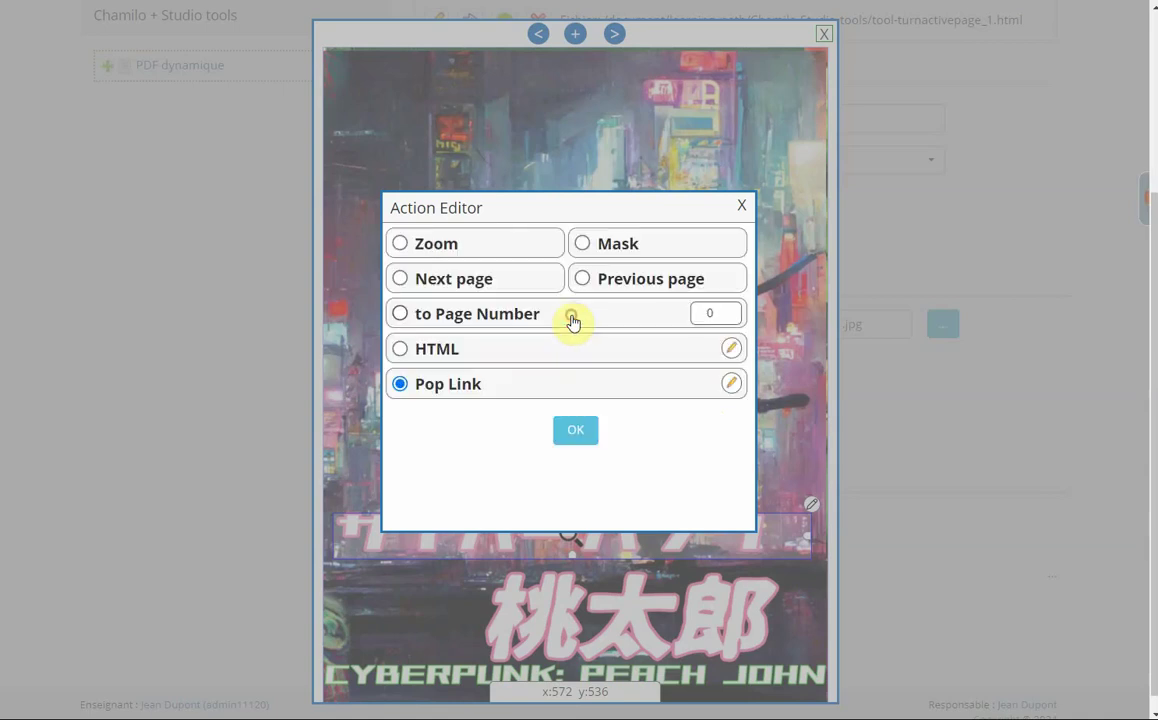
pyautogui.click(578, 436)
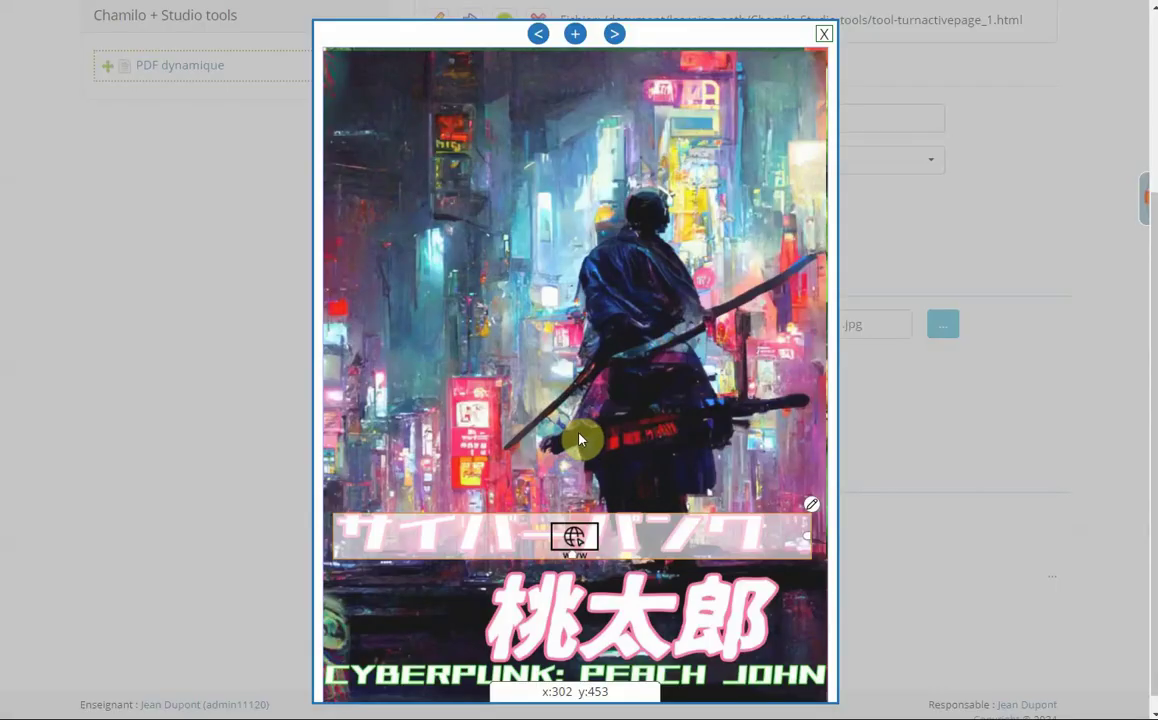
pyautogui.click(823, 34)
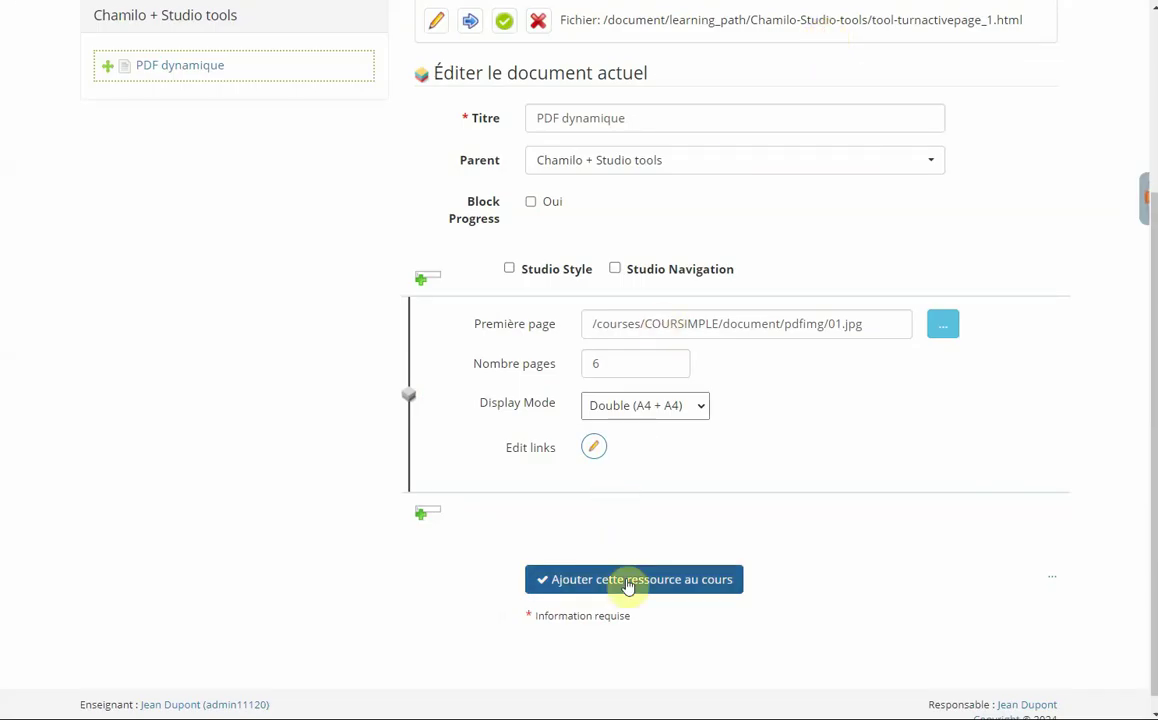
pyautogui.click(660, 582)
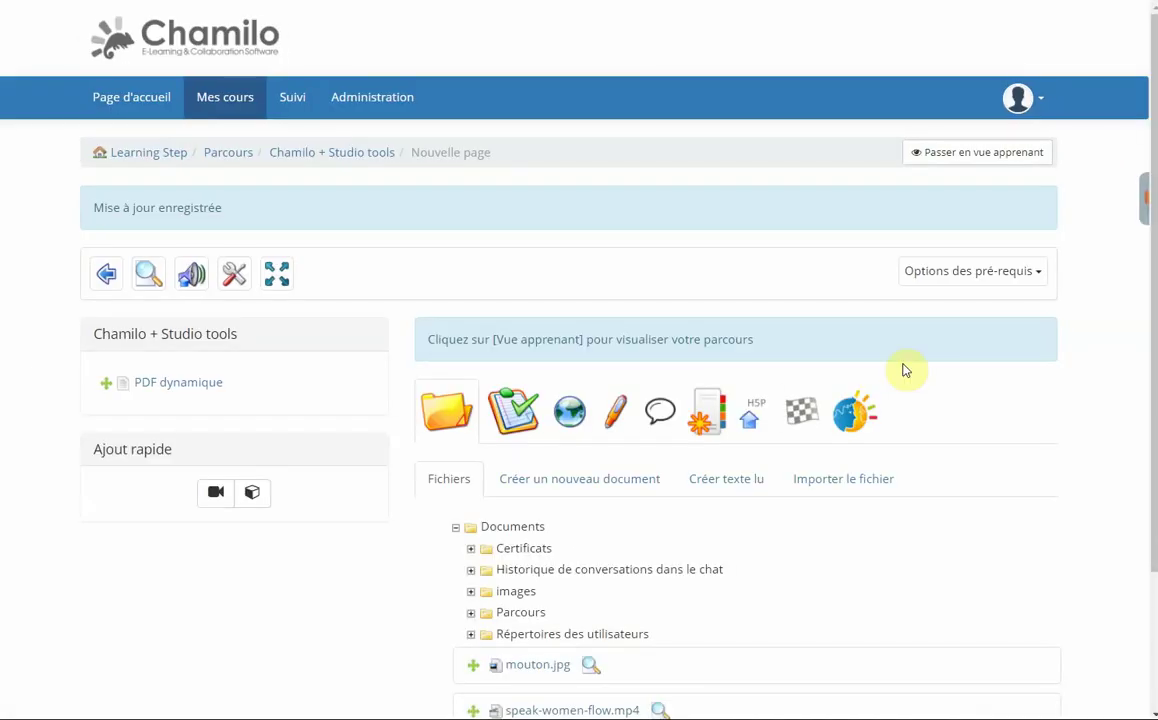
# Step: Preview the document and test the Pop Link on the third page's title, scrolling through the Wikipedia pop-up and closing it
pyautogui.click(148, 278)
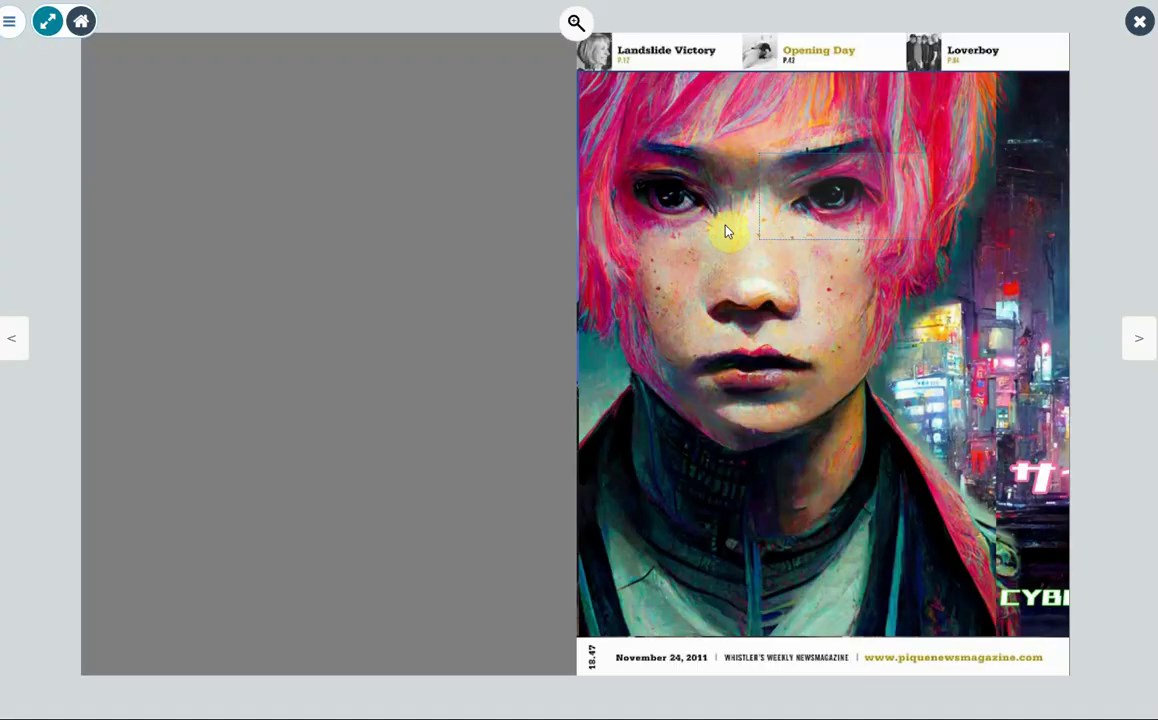
pyautogui.click(1138, 338)
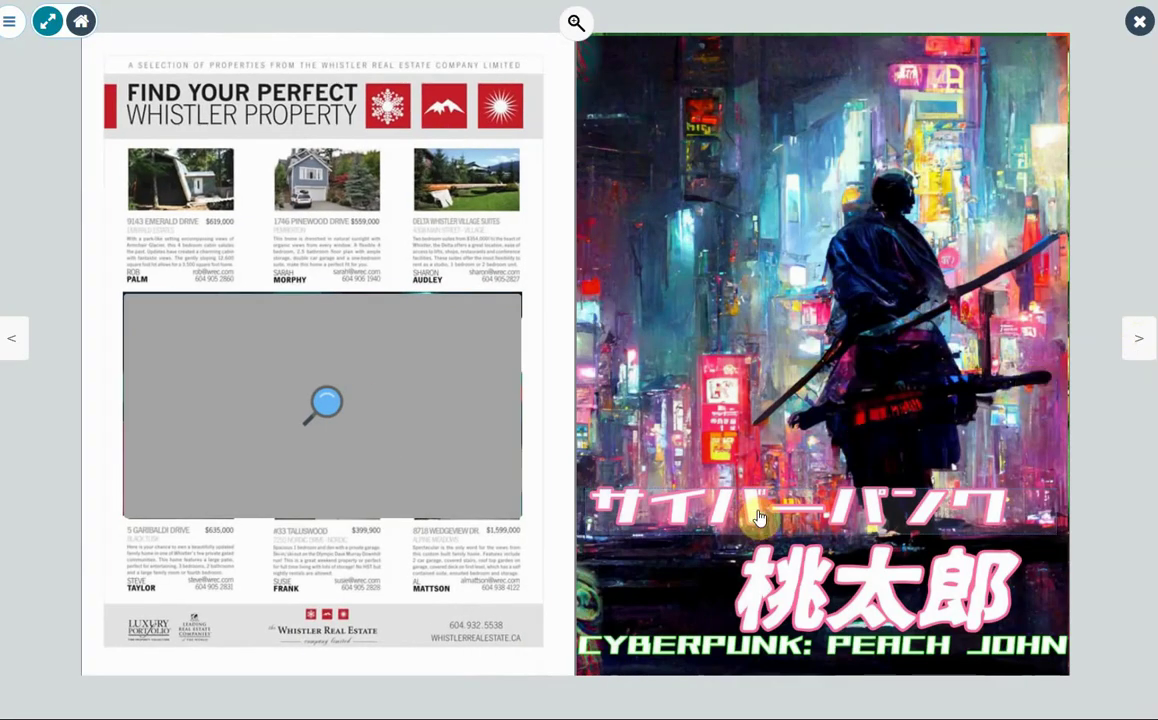
pyautogui.click(800, 513)
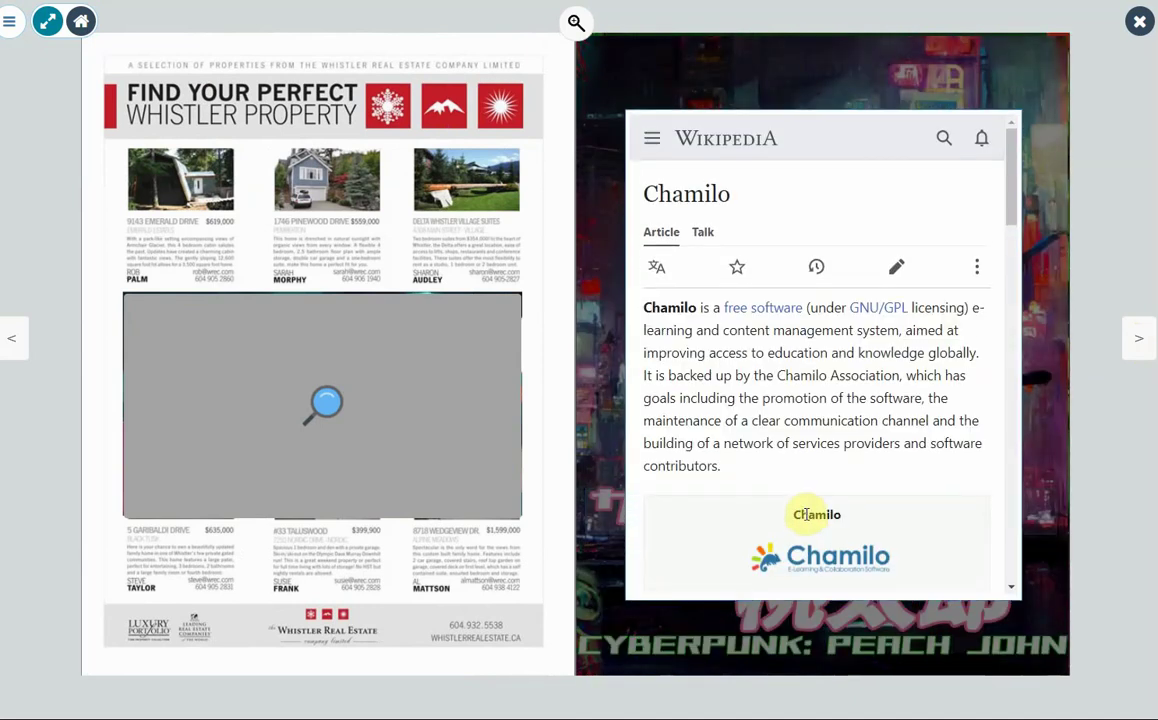
pyautogui.scroll(-5, 817, 340)
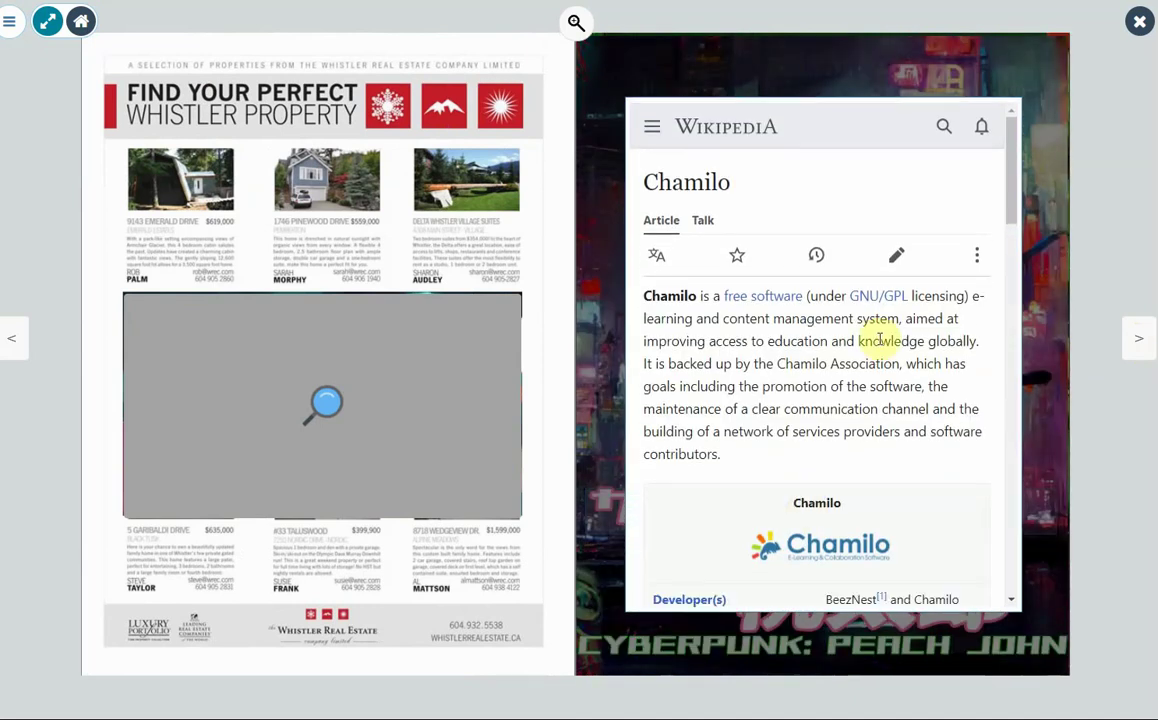
pyautogui.scroll(-15, 853, 350)
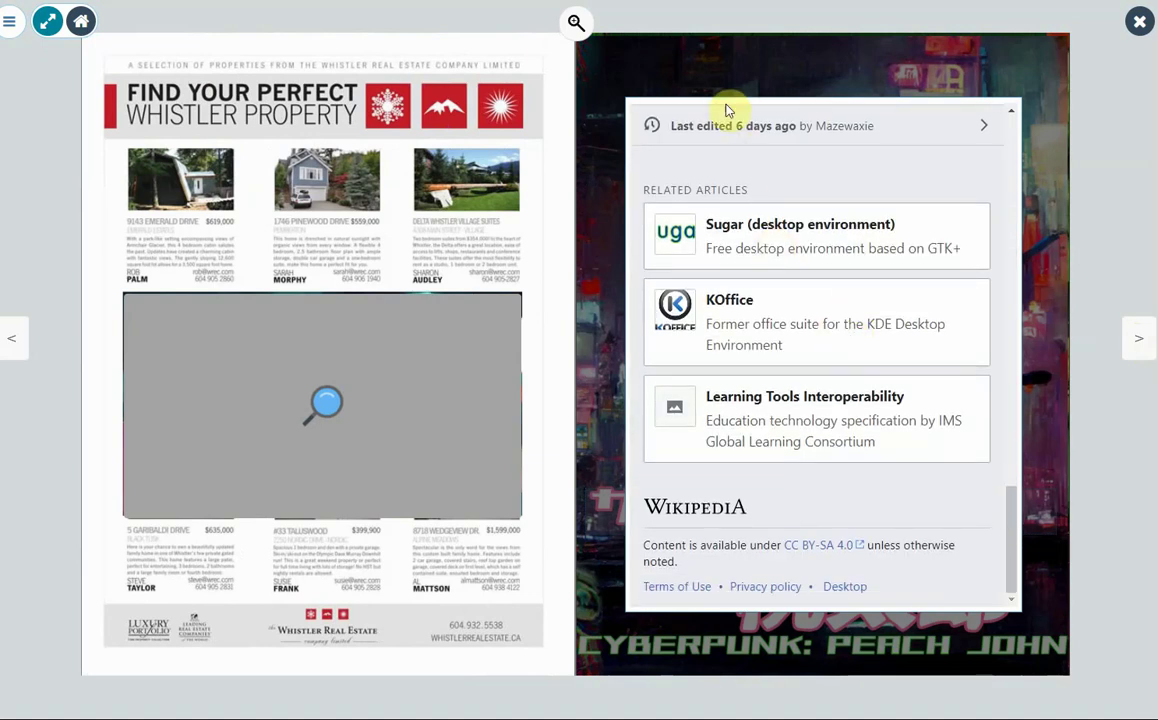
pyautogui.click(715, 71)
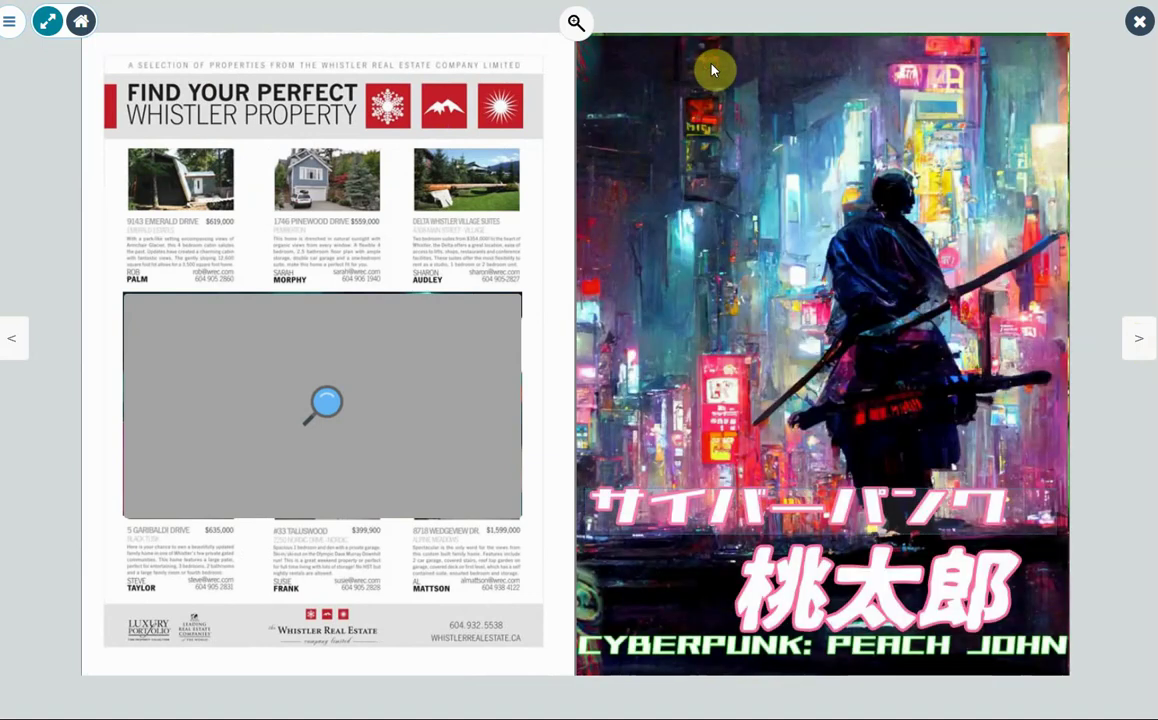
pyautogui.click(750, 463)
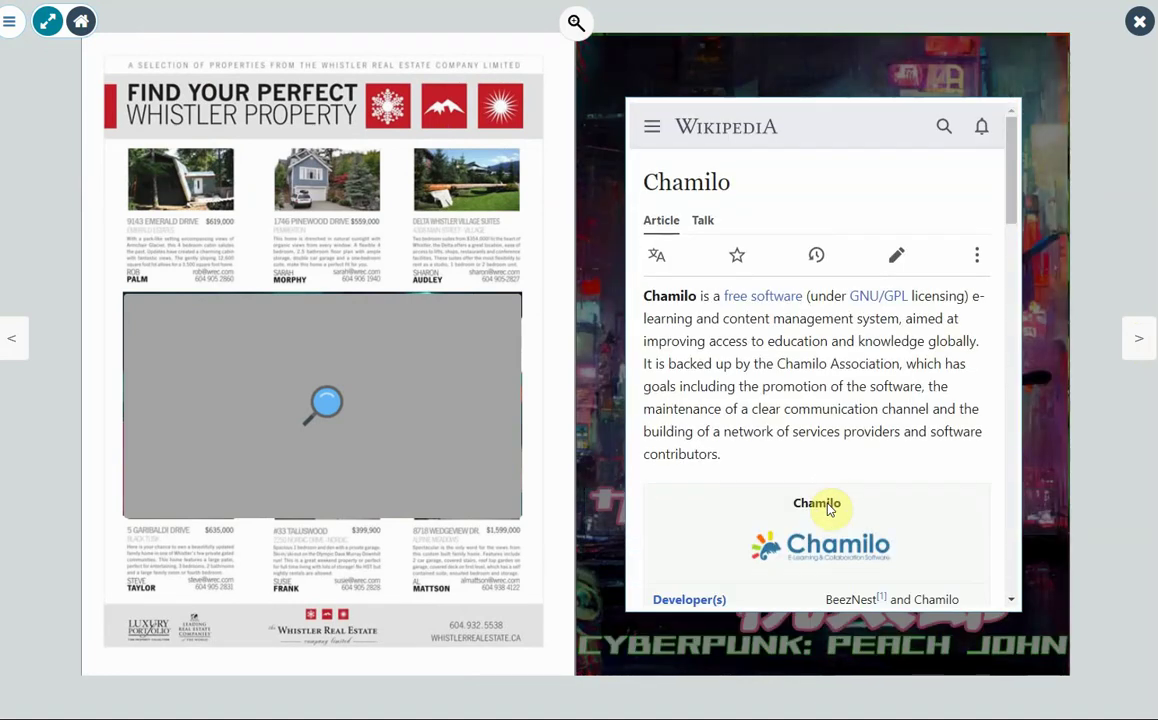
pyautogui.click(772, 80)
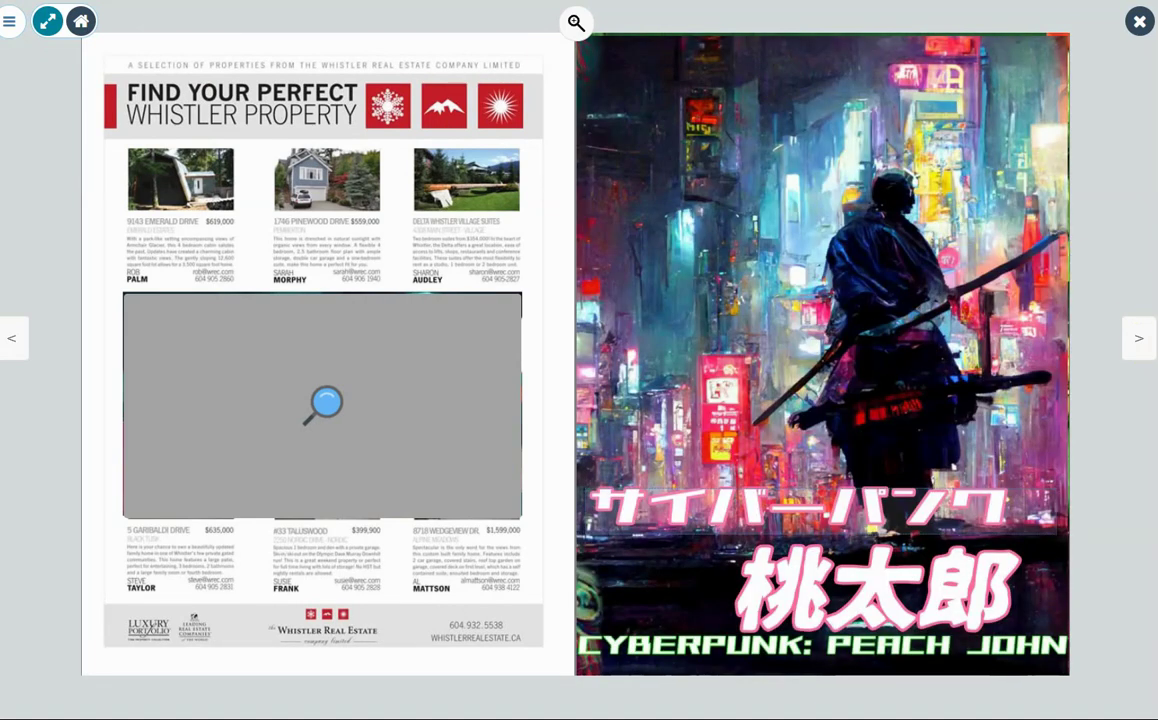